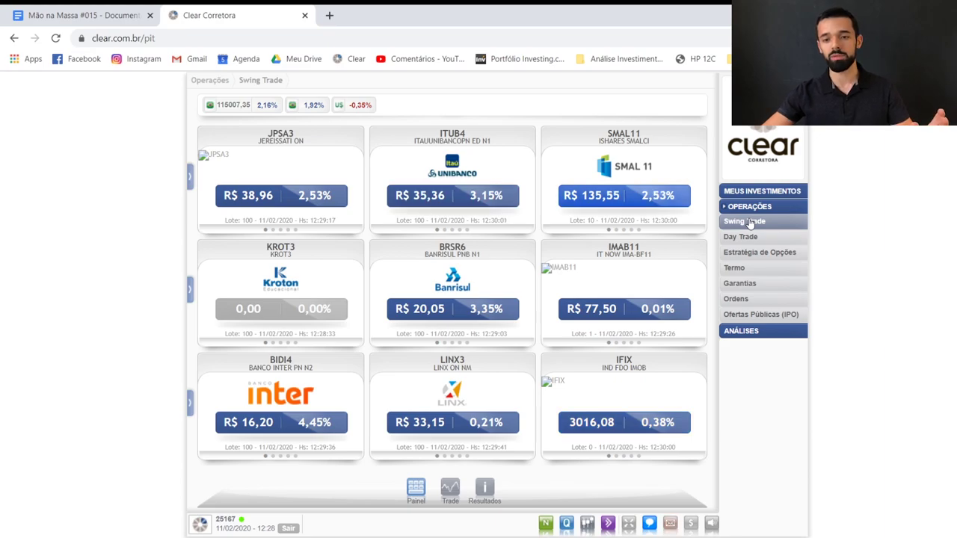
Step: View the quotes panel and open the Swing Trade order screen
left_click(750, 222)
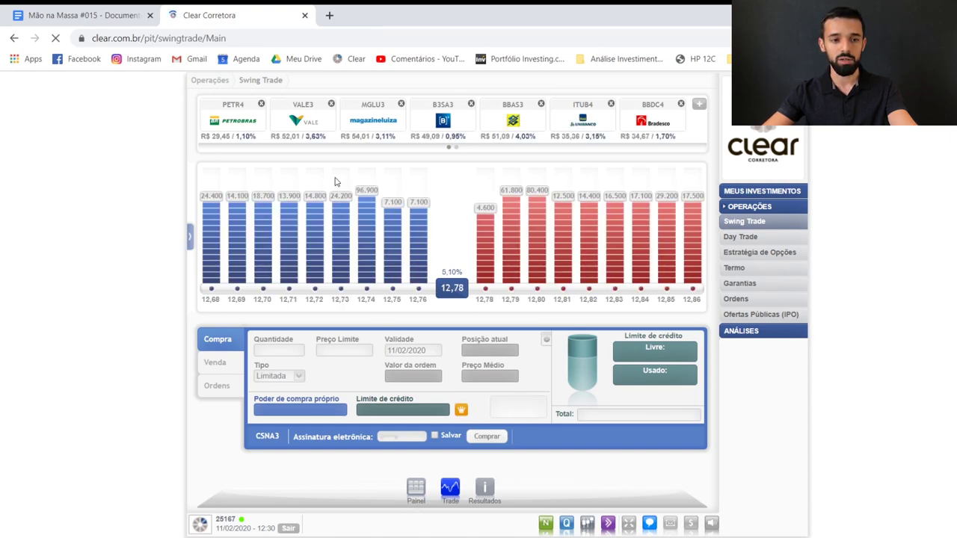
left_click(424, 490)
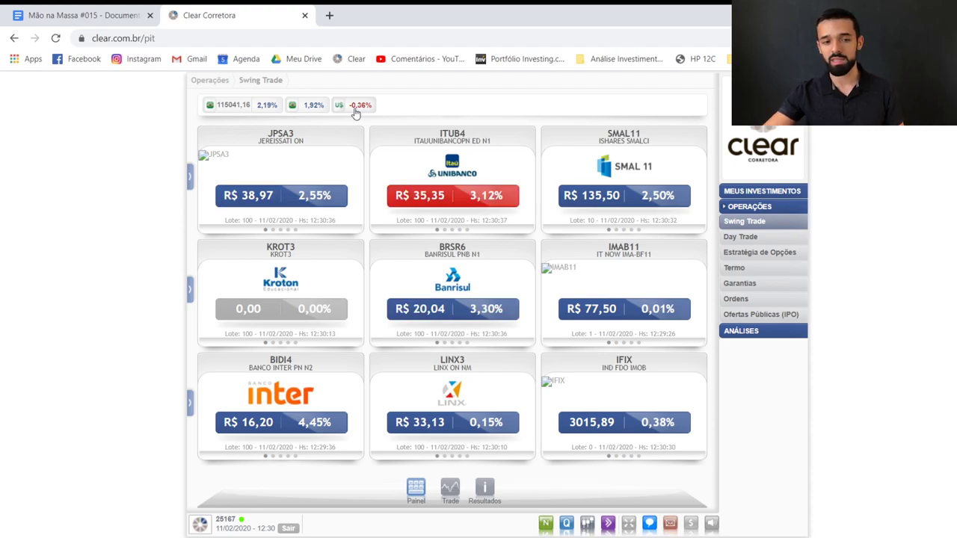
left_click(760, 222)
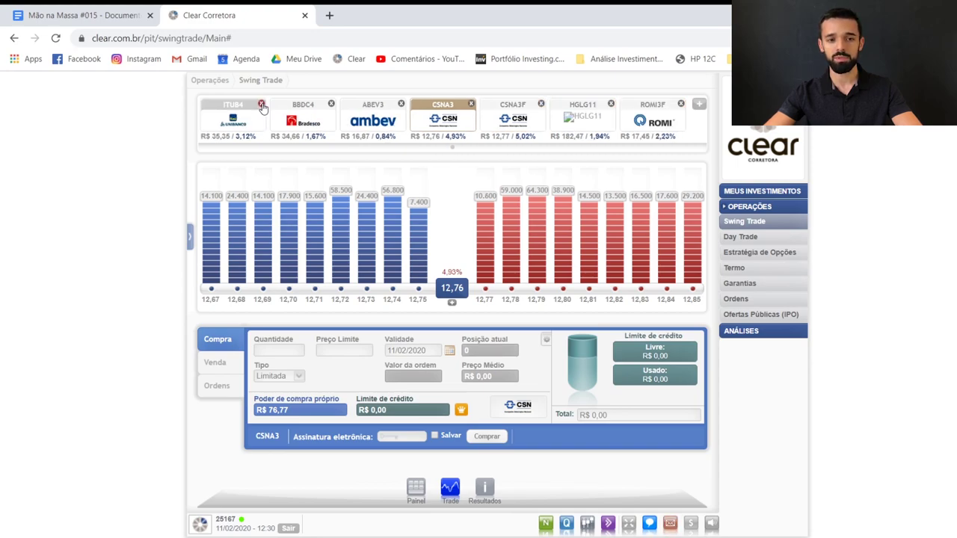
Step: Remove the assets ITUB4, BBDC4, ABEV3, CSNA3 and CSNA3F from the watched assets
left_click(261, 104)
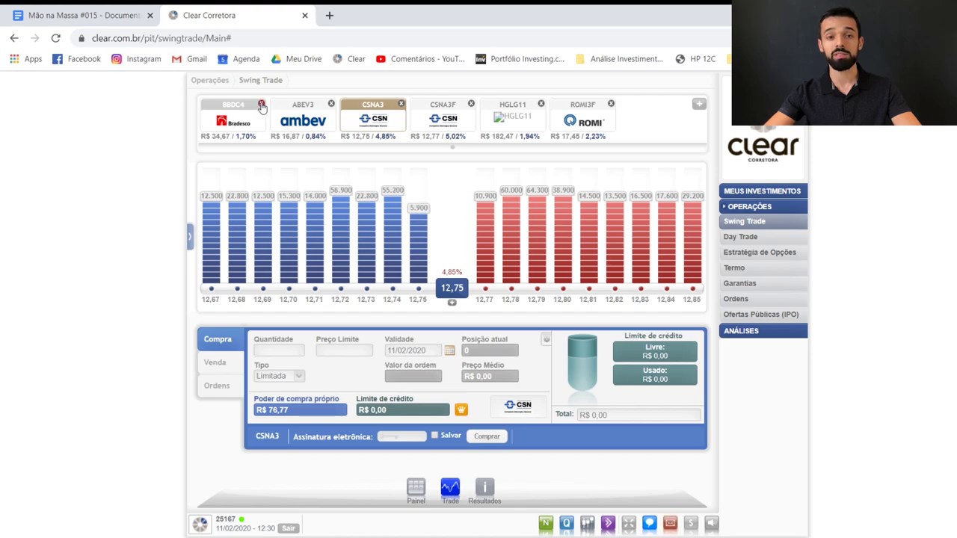
left_click(261, 104)
left_click(261, 104)
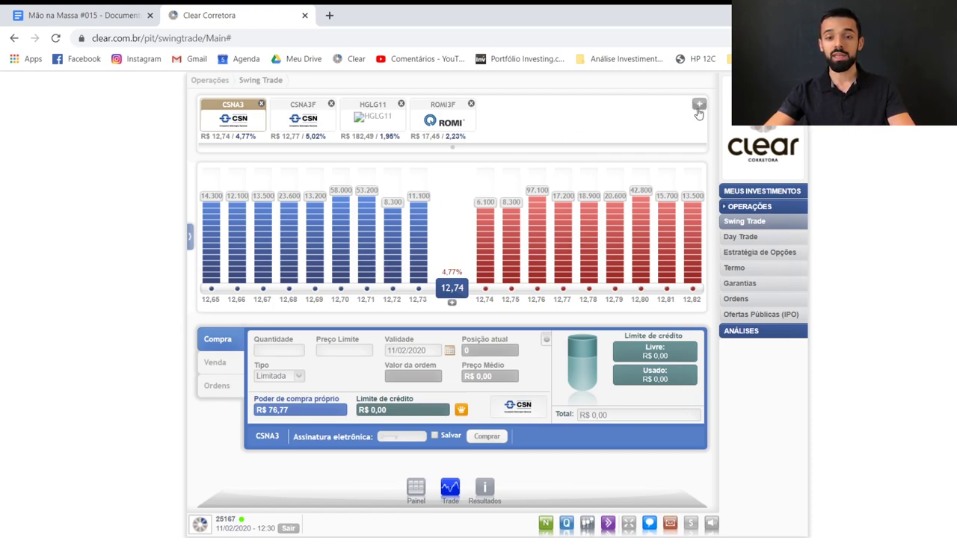
left_click(260, 104)
left_click(261, 104)
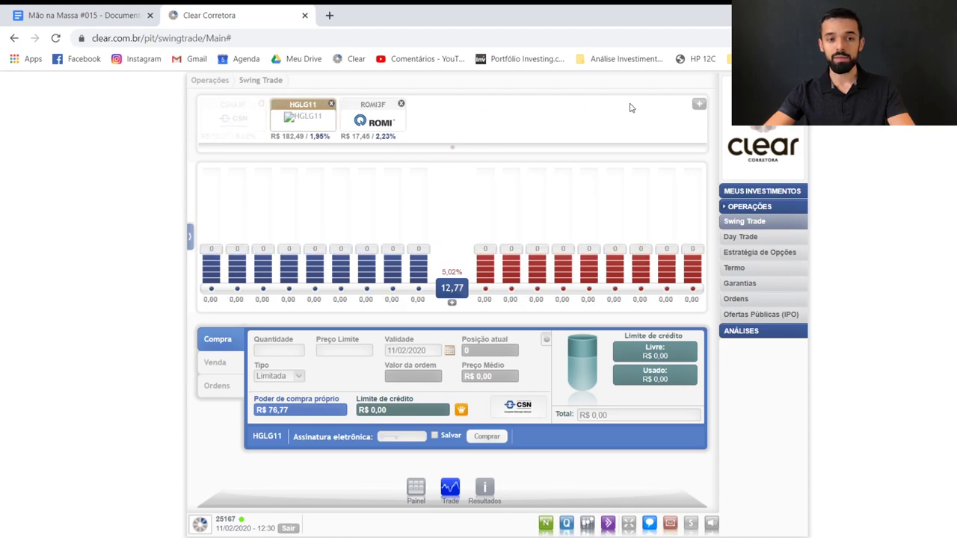
Step: Add the asset CSNA3 to the watched assets and show its order book
left_click(699, 104)
type("CSN")
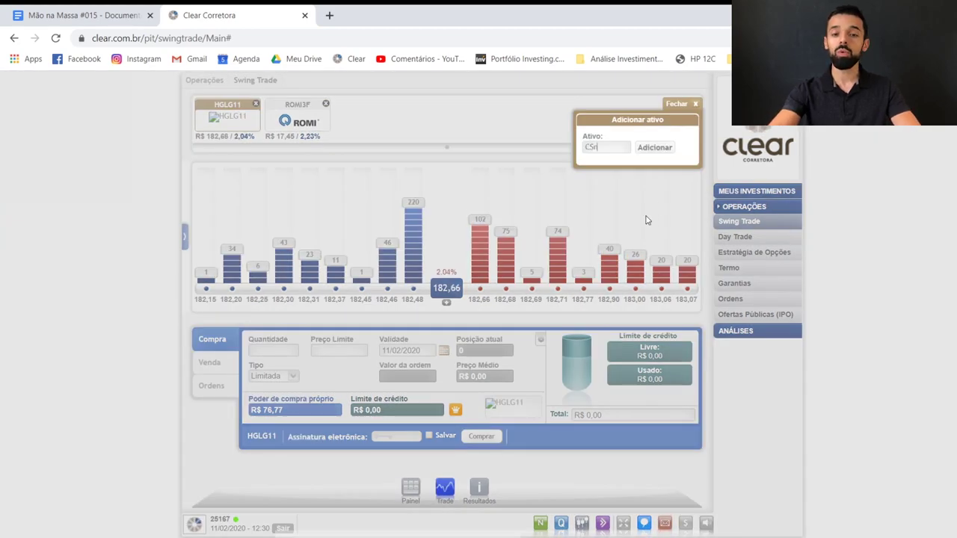
type("A3")
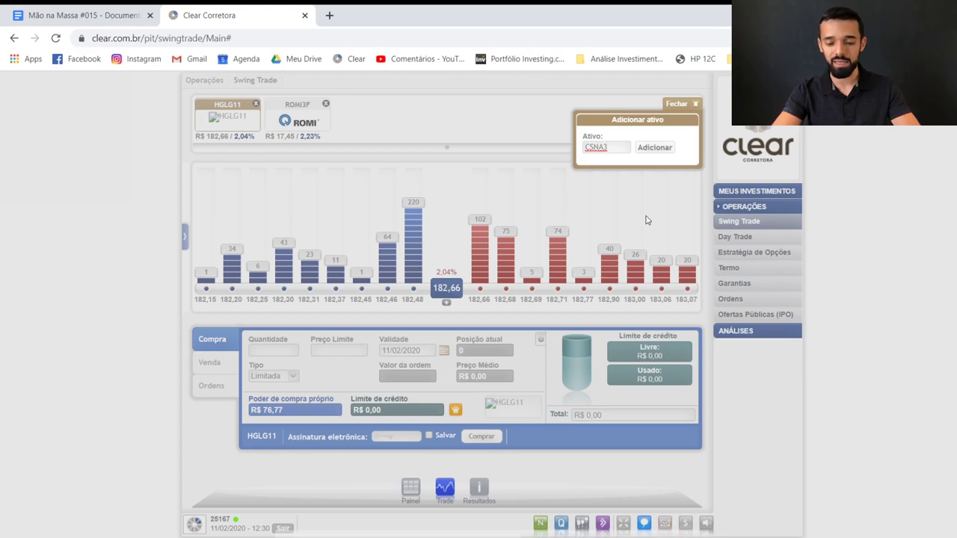
left_click(648, 147)
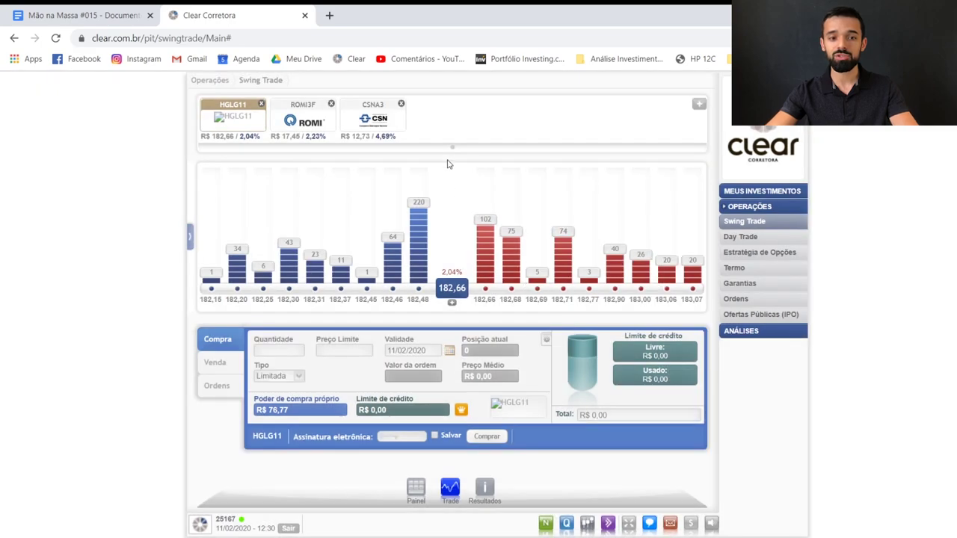
left_click(376, 126)
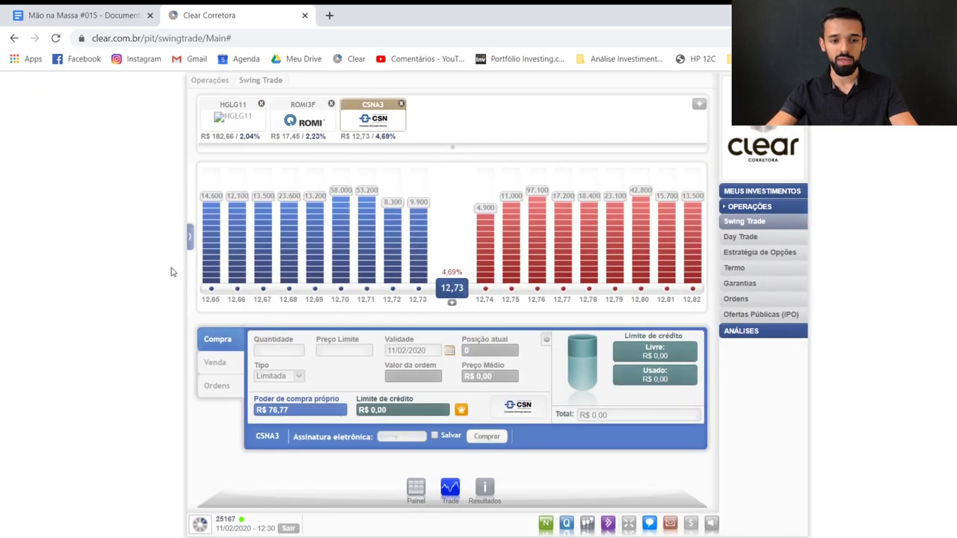
Step: Add the fractional asset CSNA3F and compare its order book with that of CSNA3
left_click(699, 104)
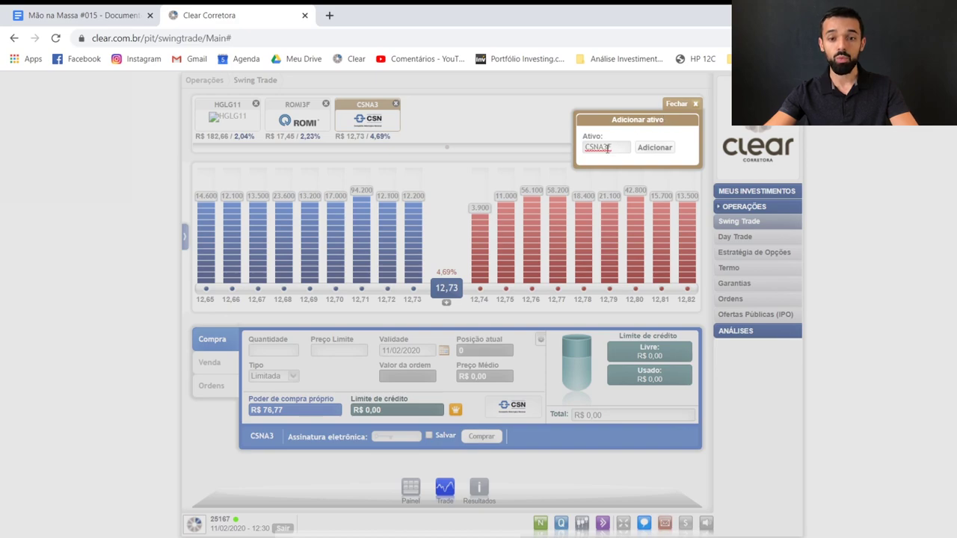
left_click(668, 150)
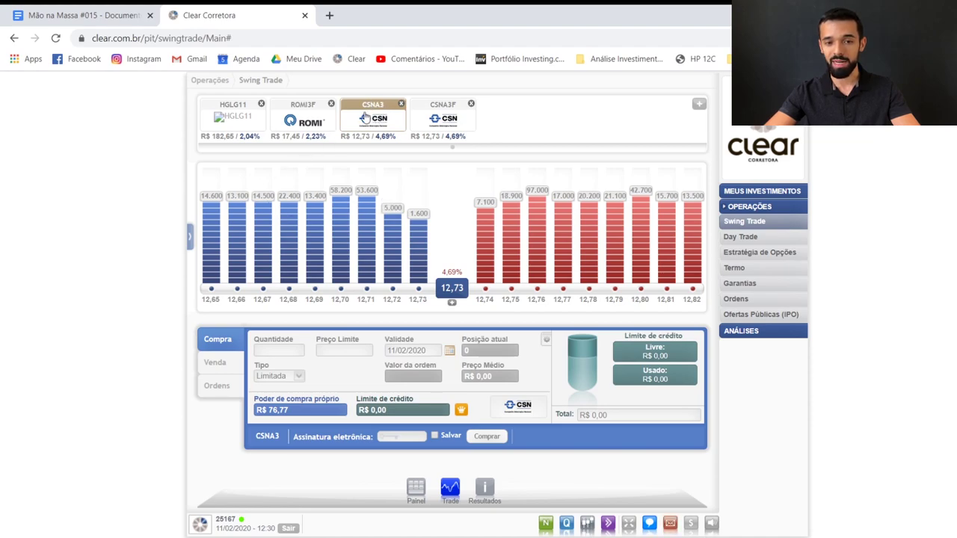
left_click(450, 120)
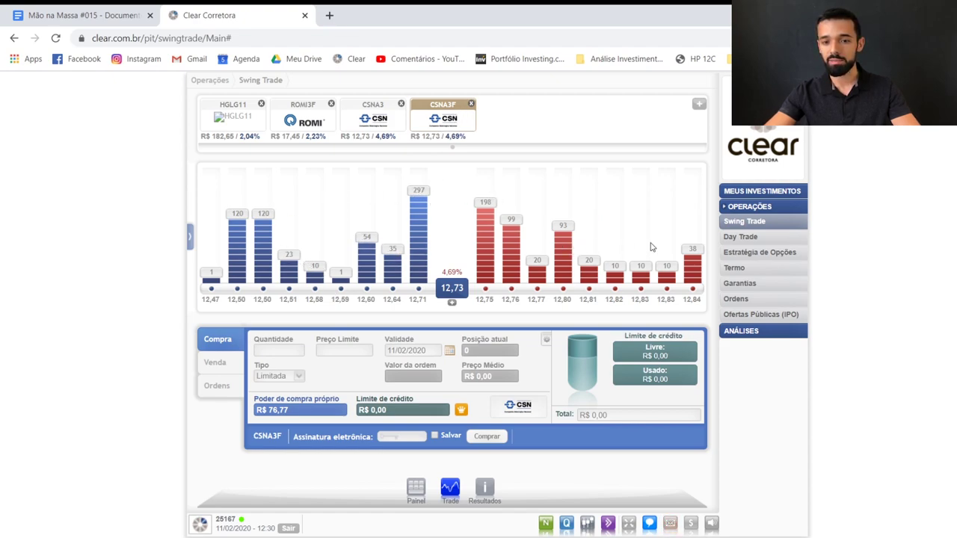
left_click(386, 125)
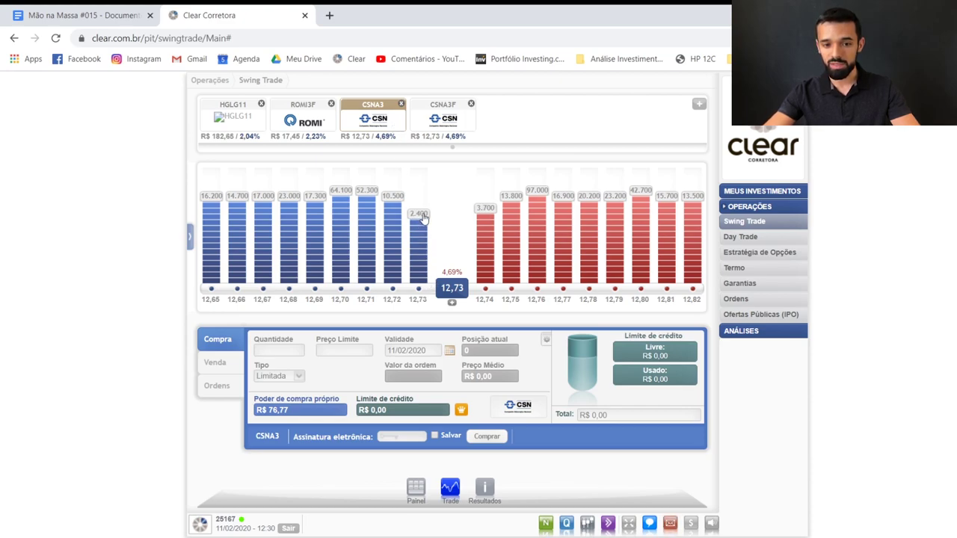
Step: Examine the number of orders per price level in the CSNA3 book and its ungrouped individual orders
left_click(420, 292)
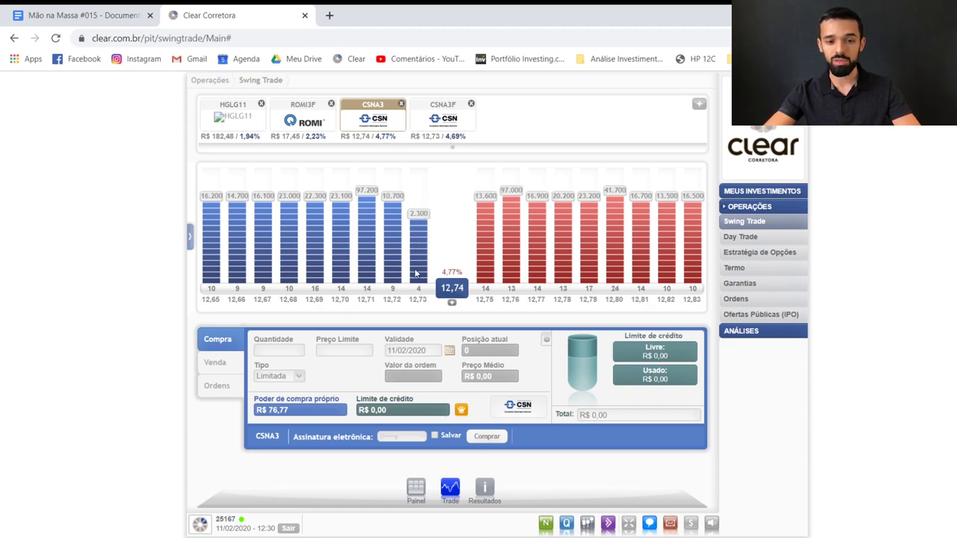
left_click(416, 292)
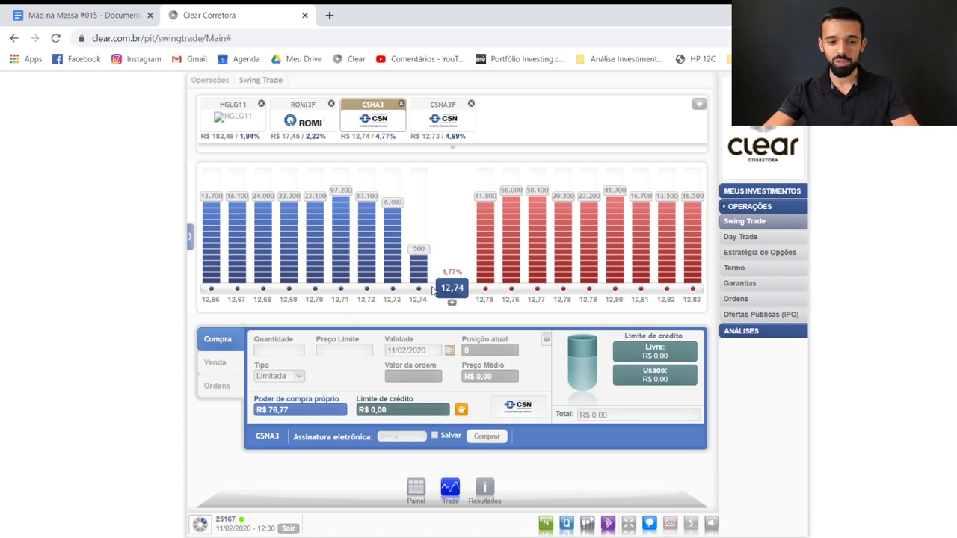
left_click(453, 303)
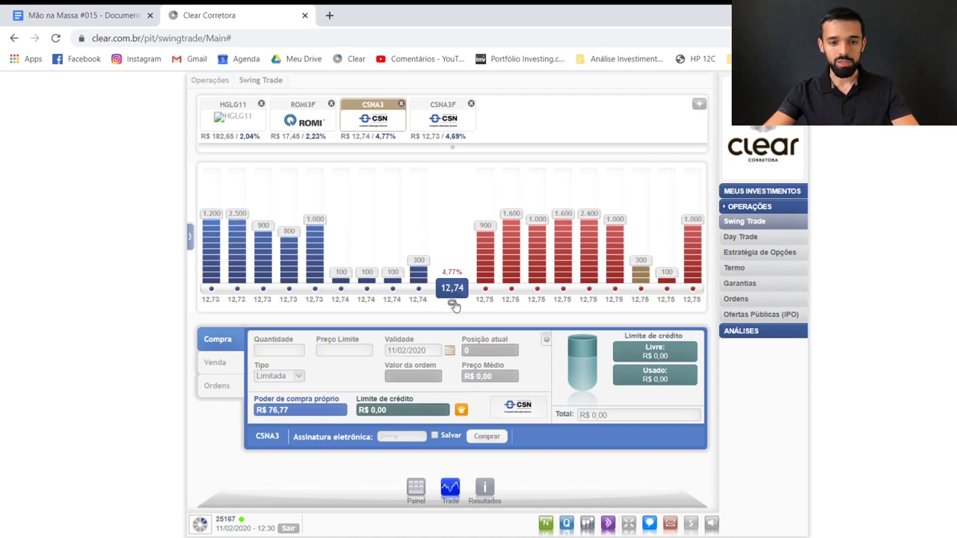
left_click(453, 303)
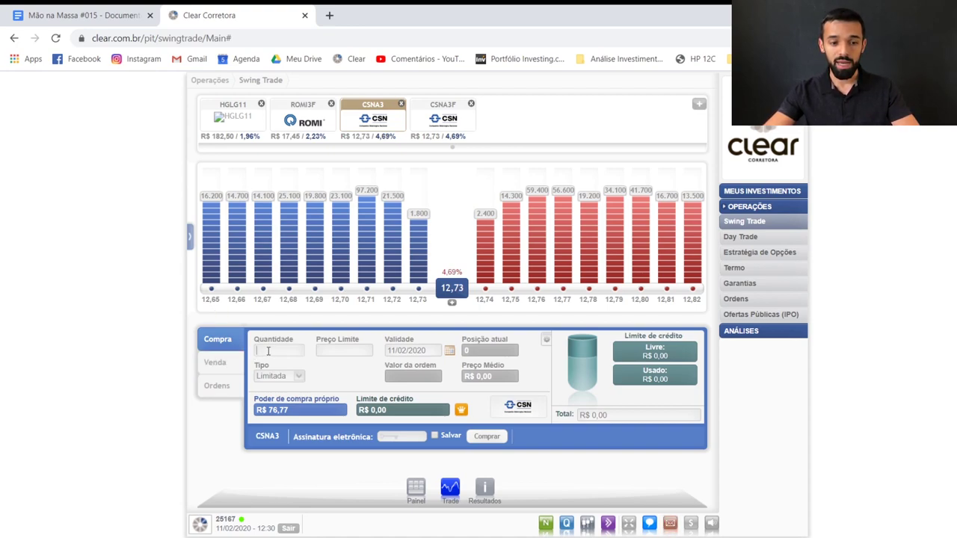
Step: Fill in the CSNA3 buy order with a quantity of 100 and a limit price of 12,80, and check the order value
left_click(293, 351)
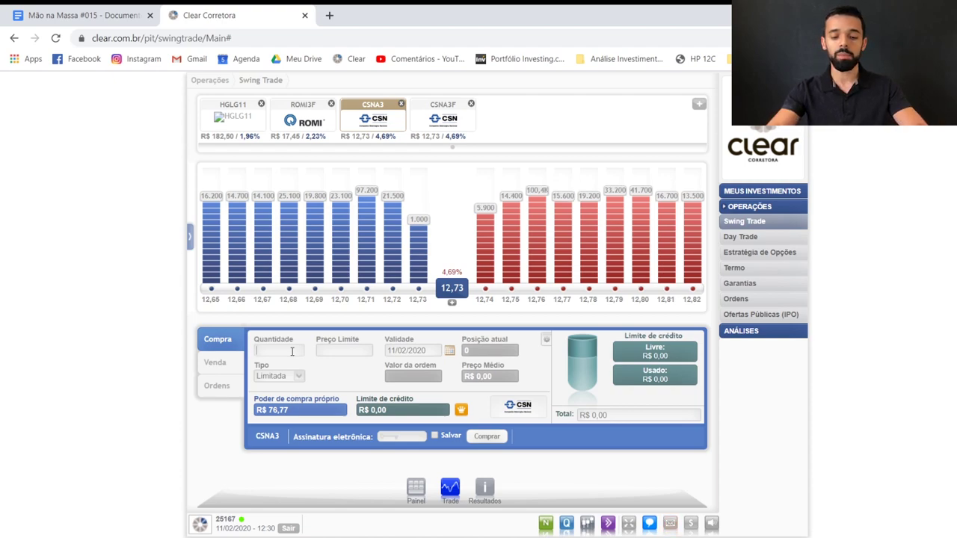
type("100")
key("Tab")
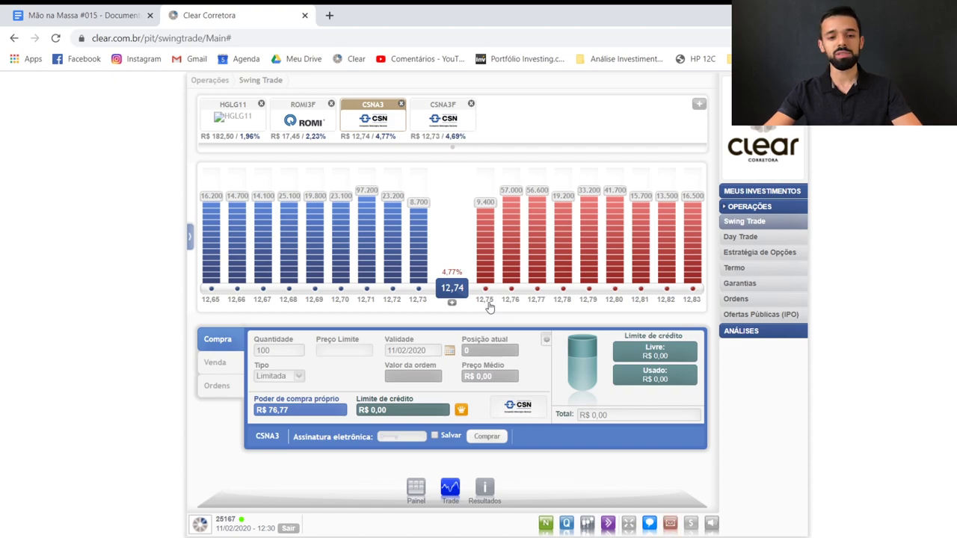
left_click(332, 355)
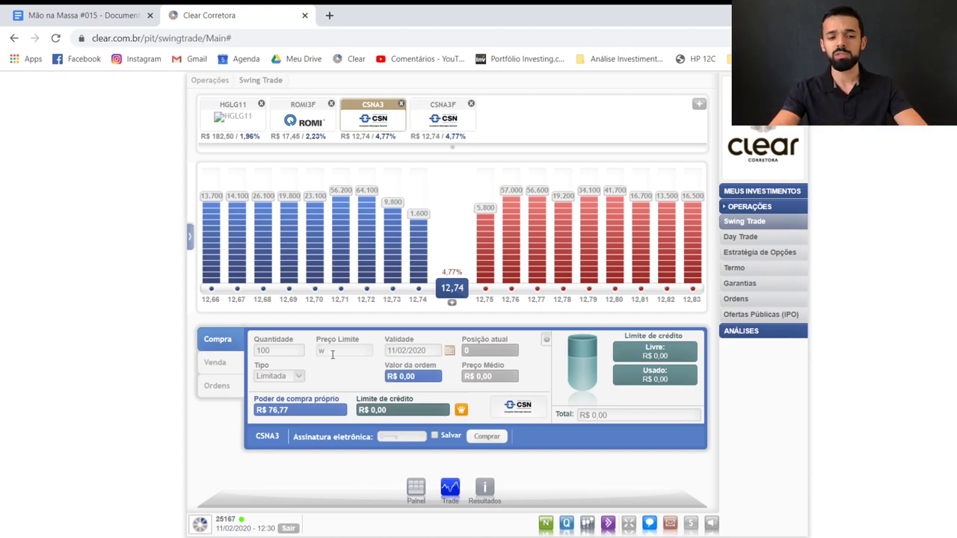
type("12,80")
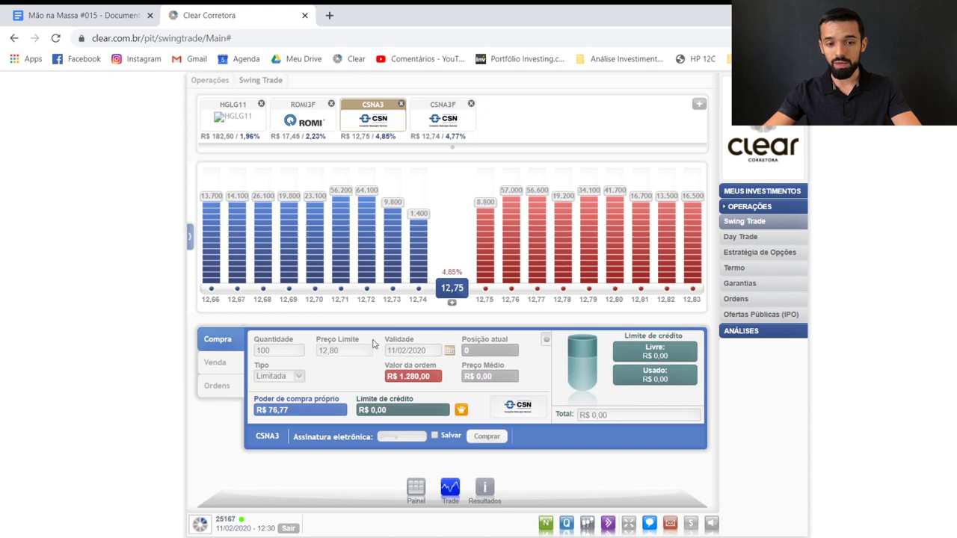
left_click(433, 378)
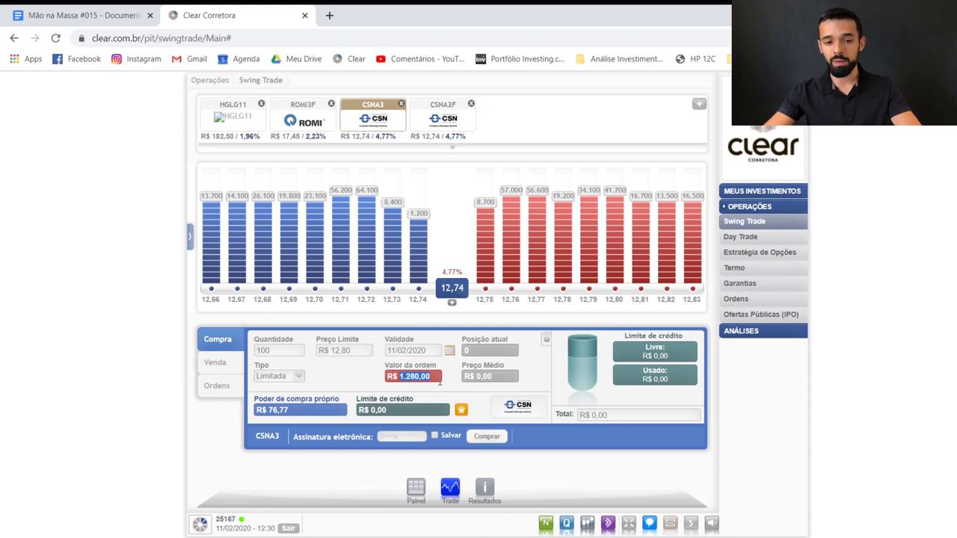
left_click(423, 377)
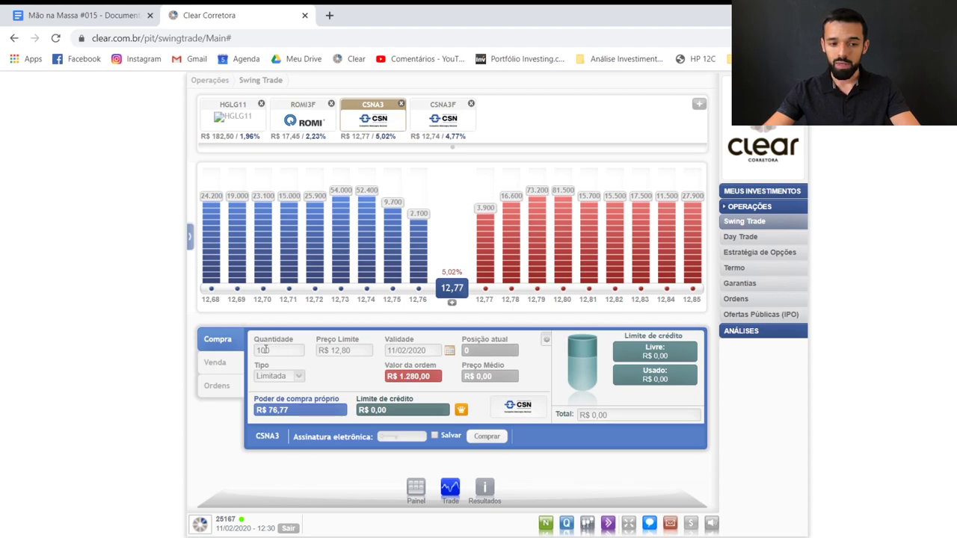
Step: Set the CSNA3 buy order's limit price to R$ 11,00
left_click_drag(255, 350, 314, 349)
left_click(350, 349)
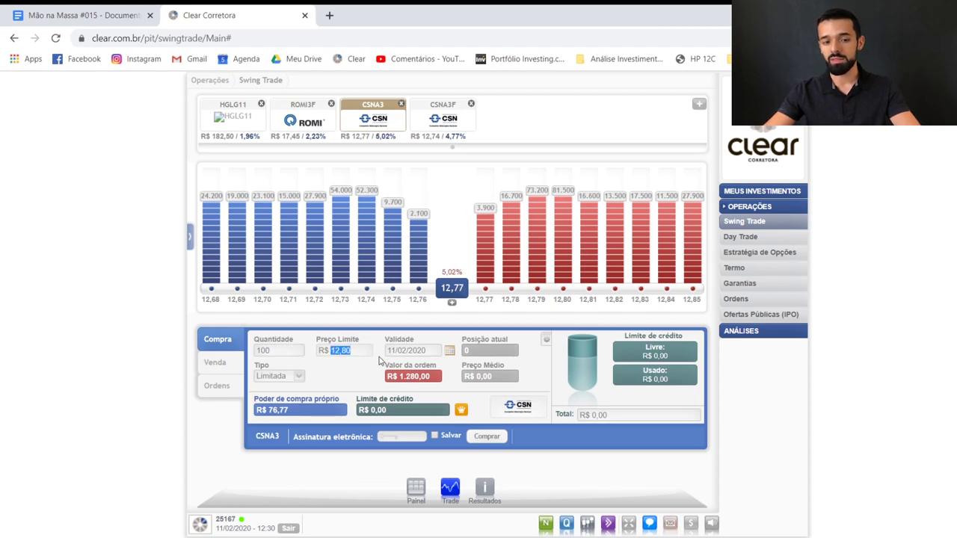
left_click(348, 350)
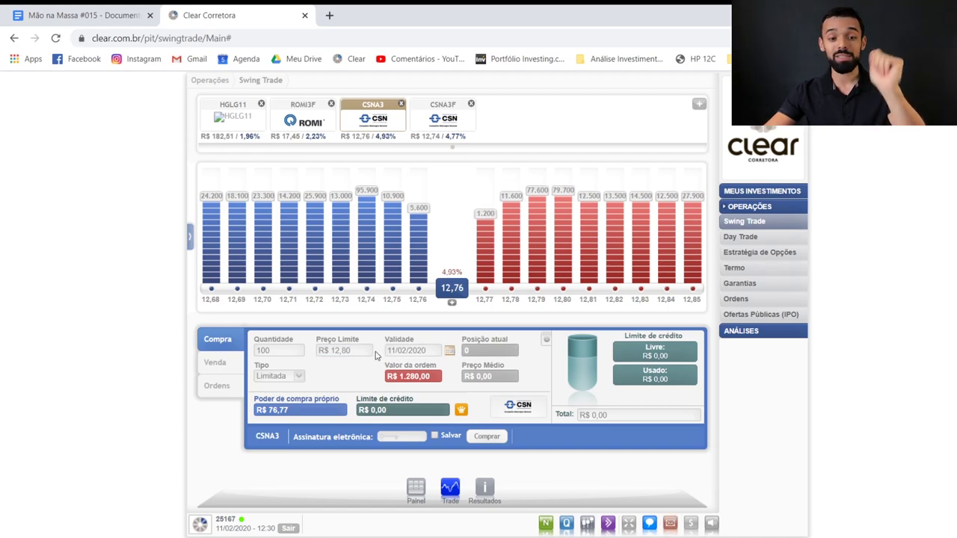
left_click(341, 351)
type("11,00")
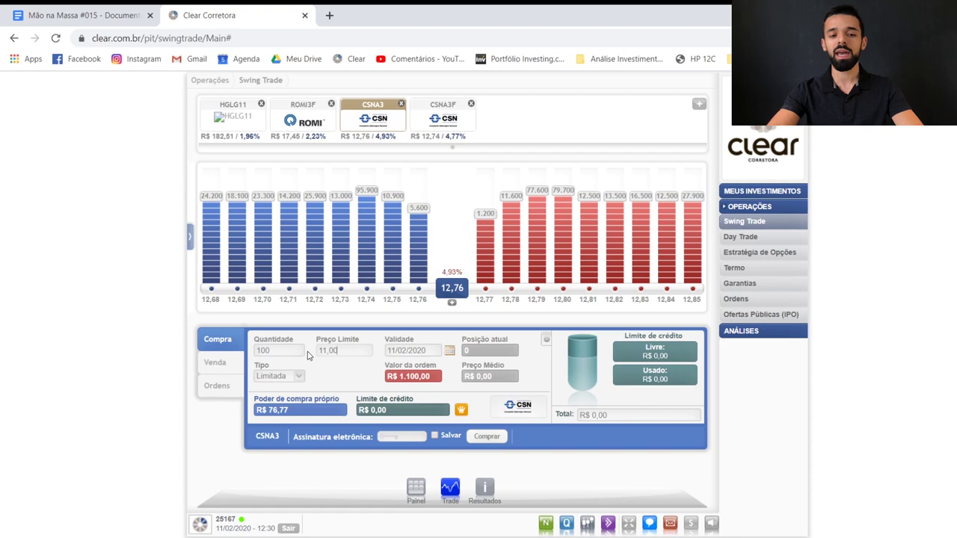
key("Tab")
Step: Set the buy order's validity to 28/02/2020 and enter the electronic signature
left_click(450, 351)
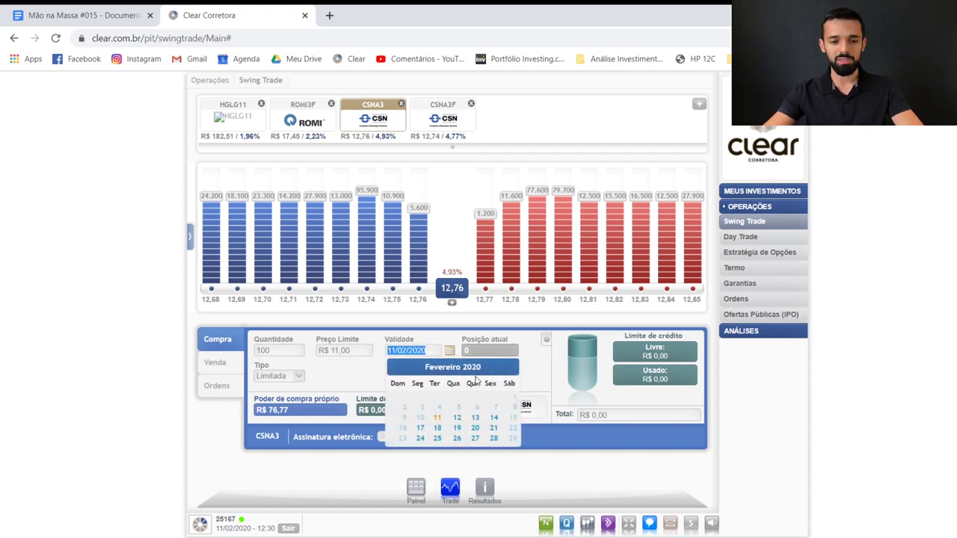
left_click(493, 438)
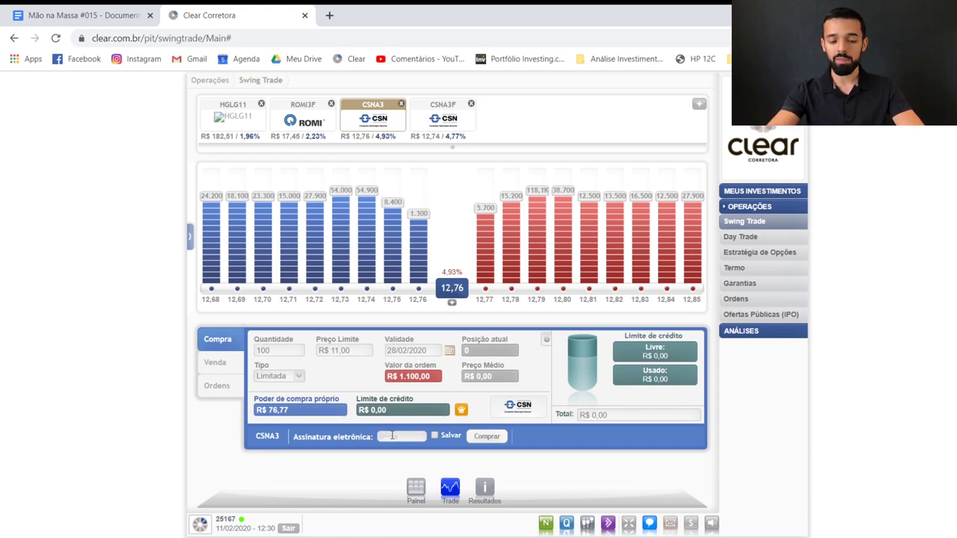
type("•••••••")
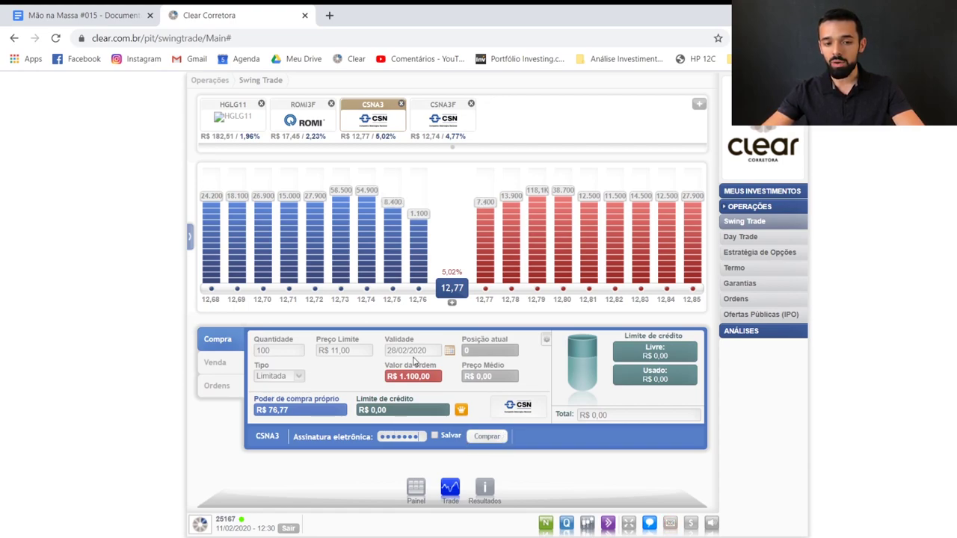
left_click_drag(391, 350, 428, 351)
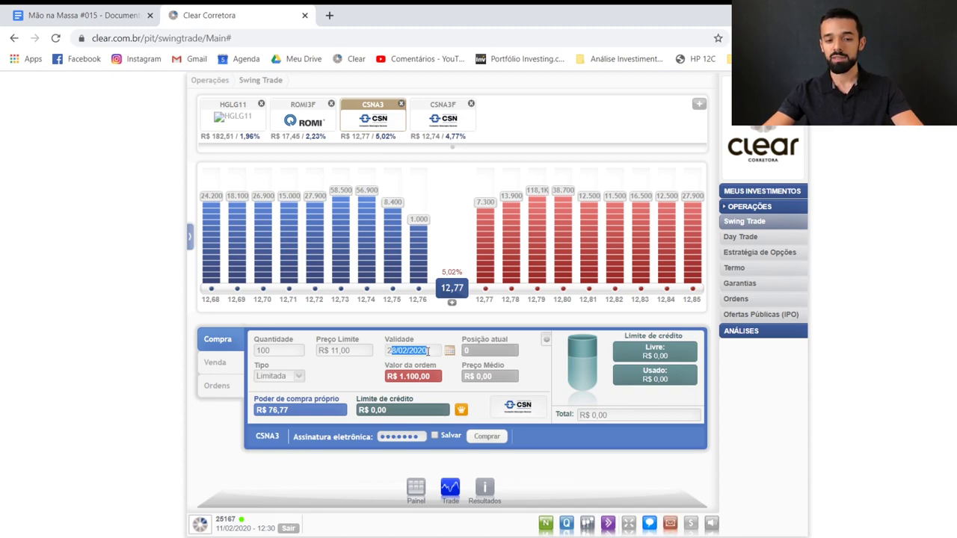
left_click(428, 351)
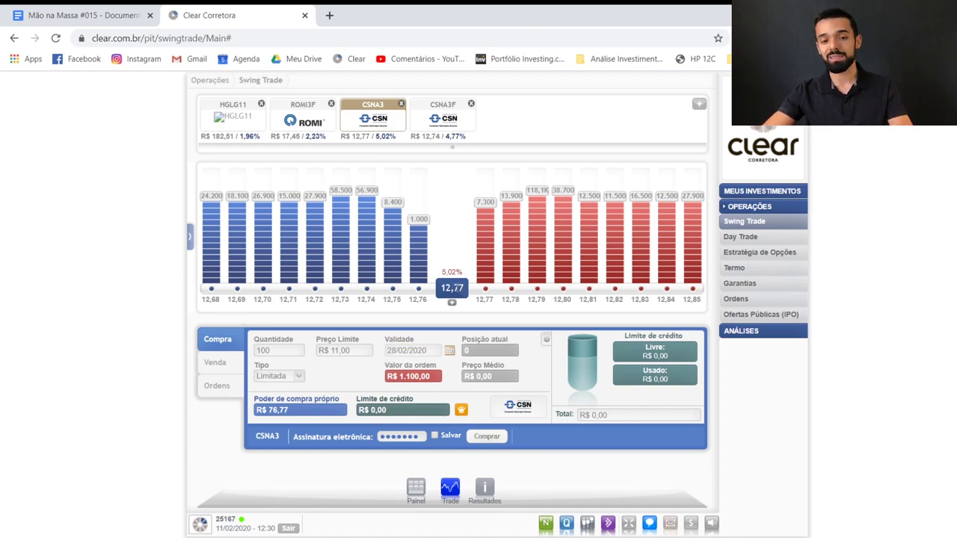
Step: Set the CSNA3 buy order's limit price to R$ 12,80 and check the account's own buying power
double_click(347, 349)
triple_click(347, 348)
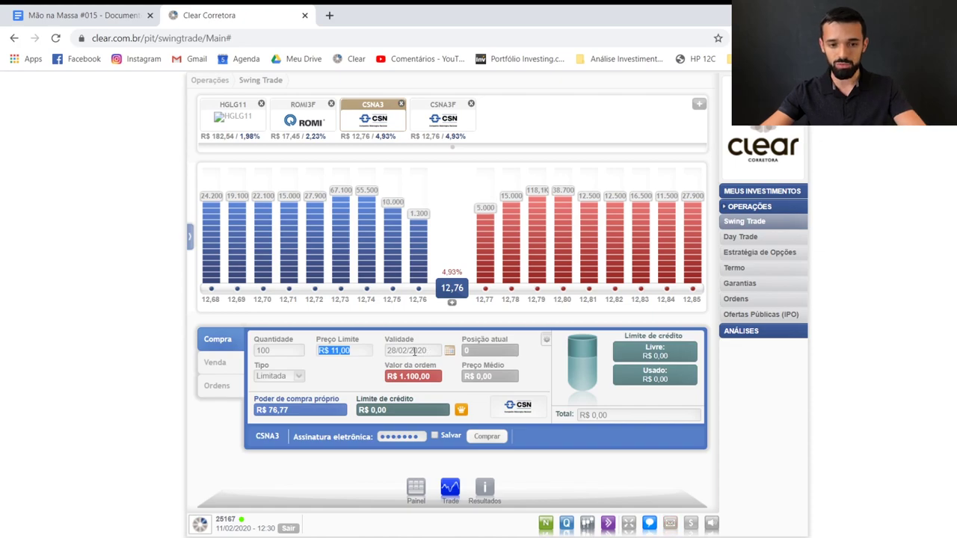
type("12")
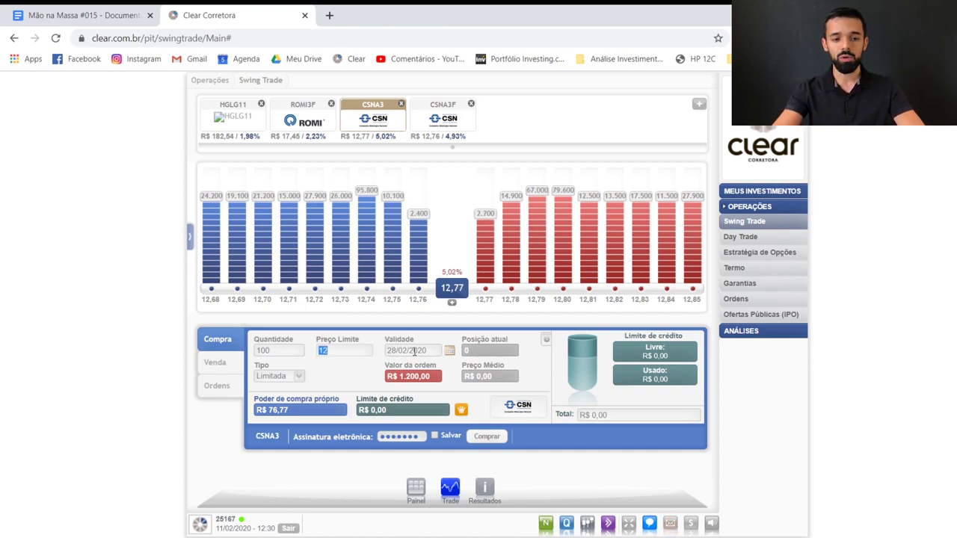
key("BackSpace")
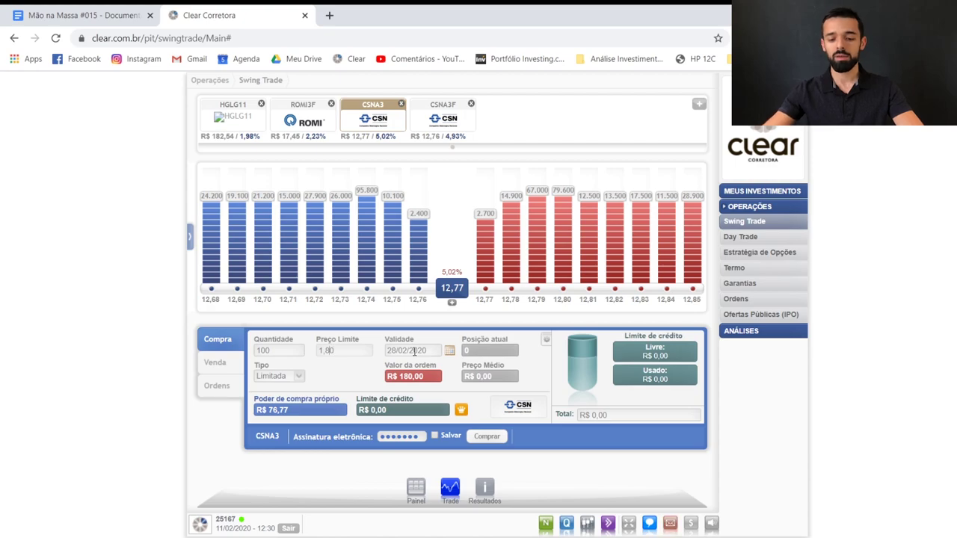
type("2")
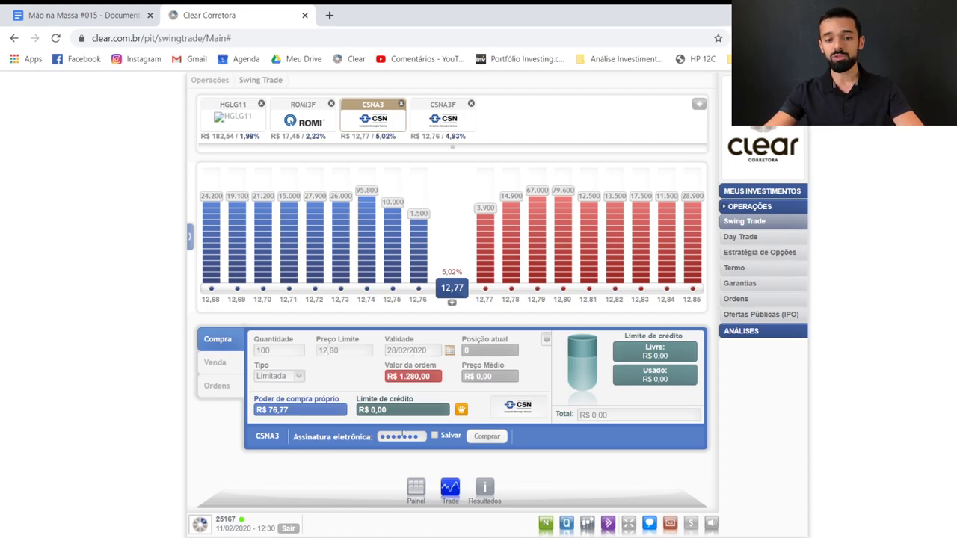
left_click(403, 435)
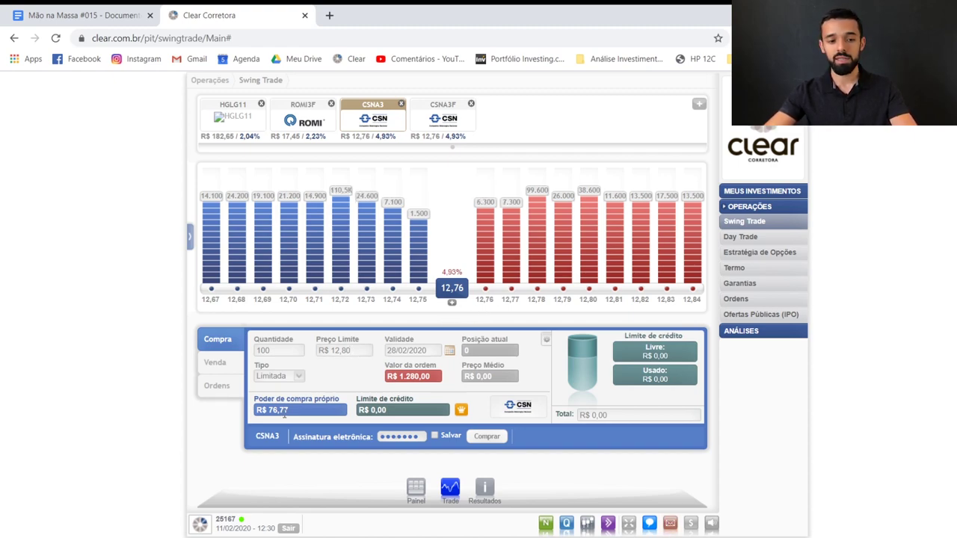
left_click_drag(256, 410, 288, 409)
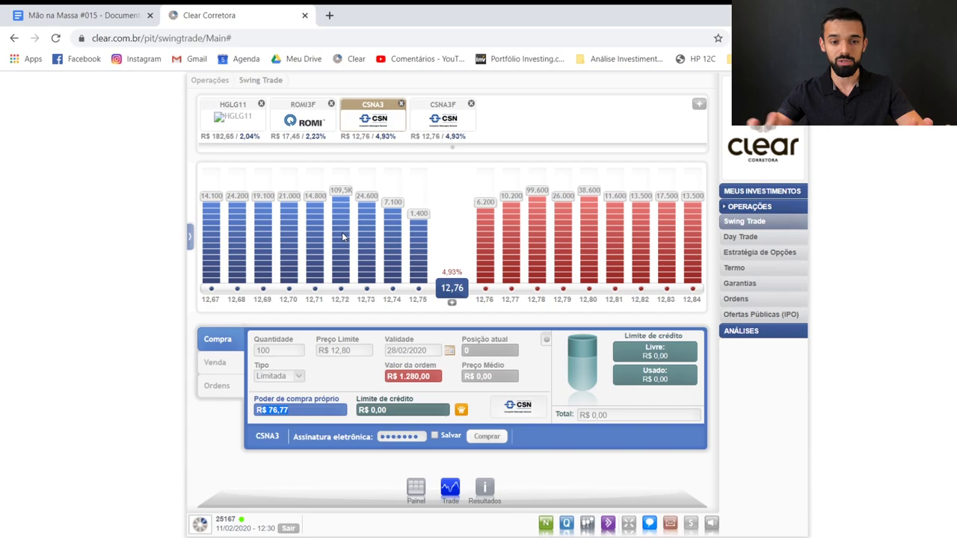
Step: Submit a buy order for 1 CSNA3F share at a limit price of 12,80, authorised with the electronic signature
left_click(445, 121)
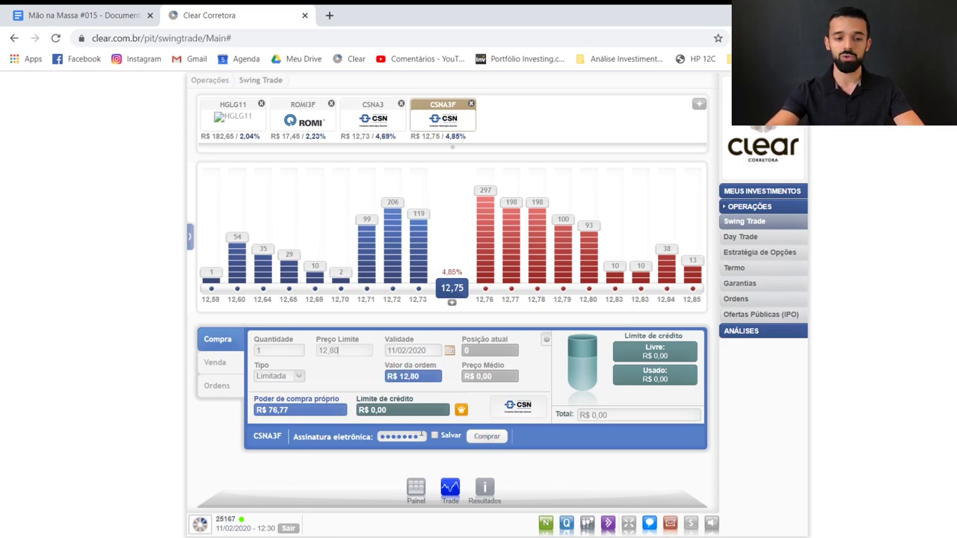
left_click(400, 438)
type("•••")
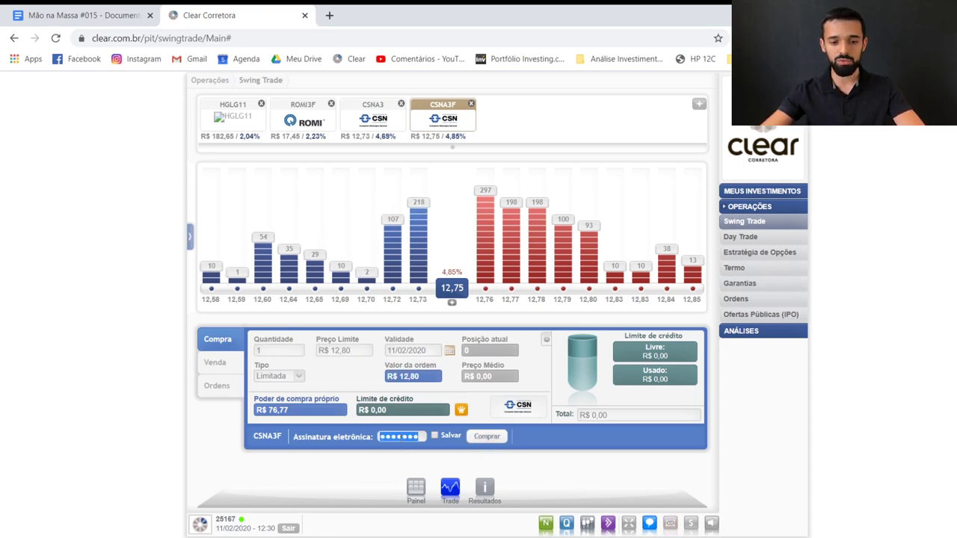
type("•••")
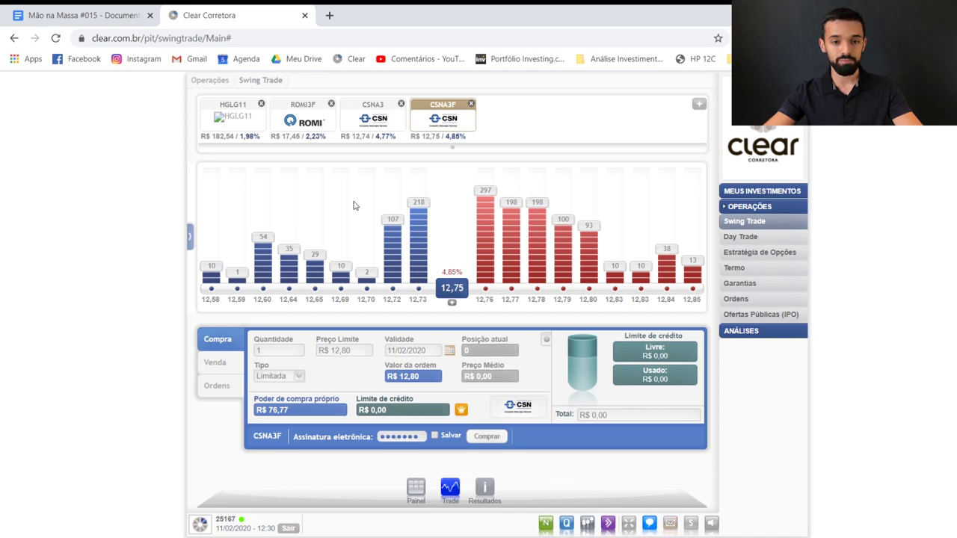
left_click(486, 437)
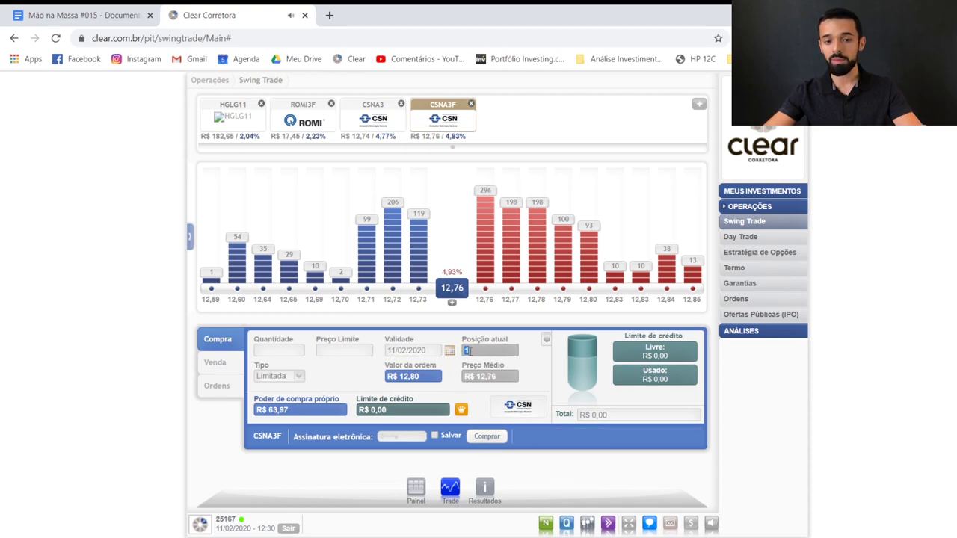
Step: Check the CSNA3F position's average price, compare the limit price with the executed value in the order details, and return to the buy form
left_click_drag(477, 377, 464, 377)
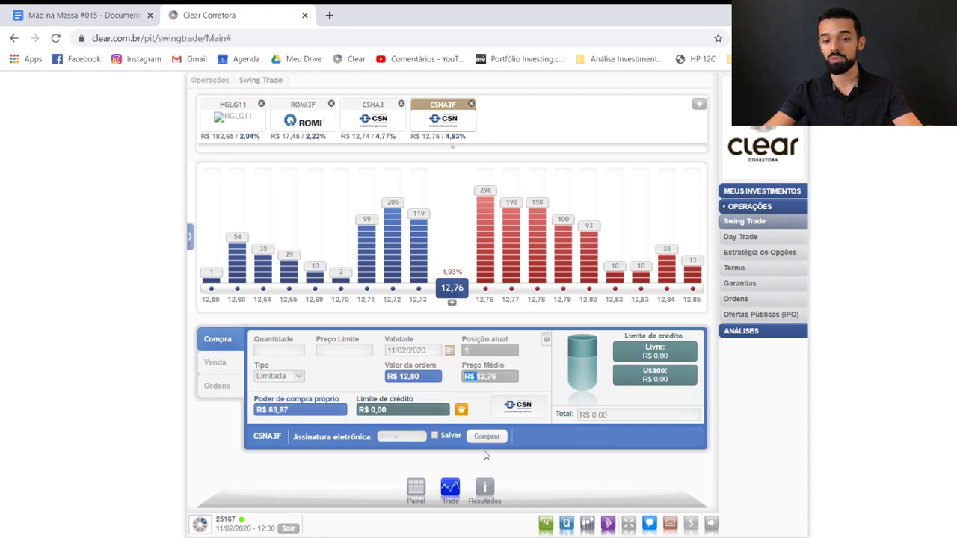
left_click(219, 388)
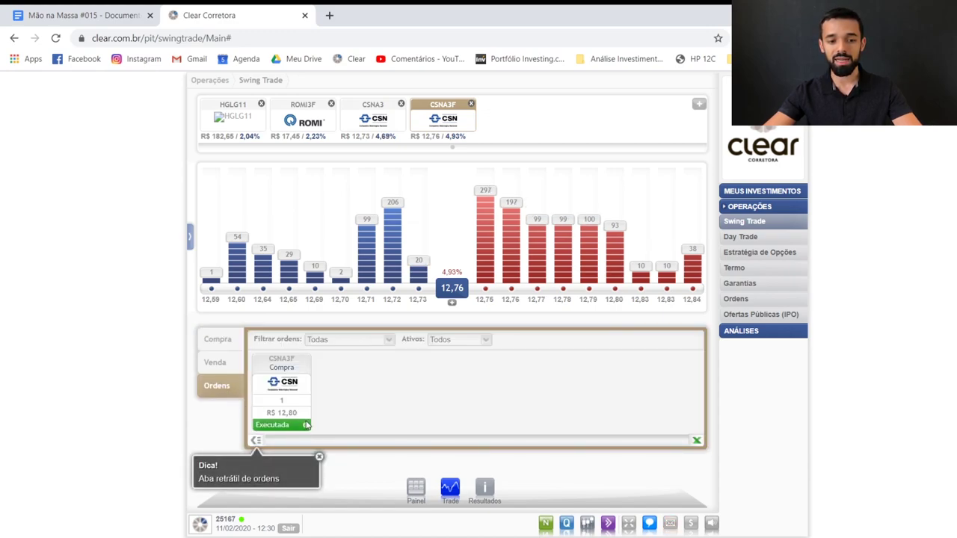
left_click(306, 426)
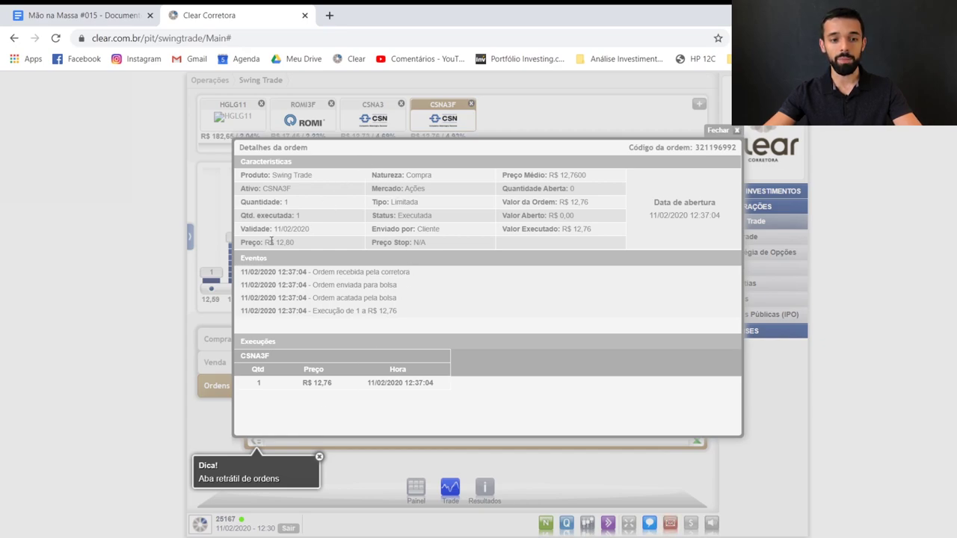
left_click_drag(270, 242, 303, 251)
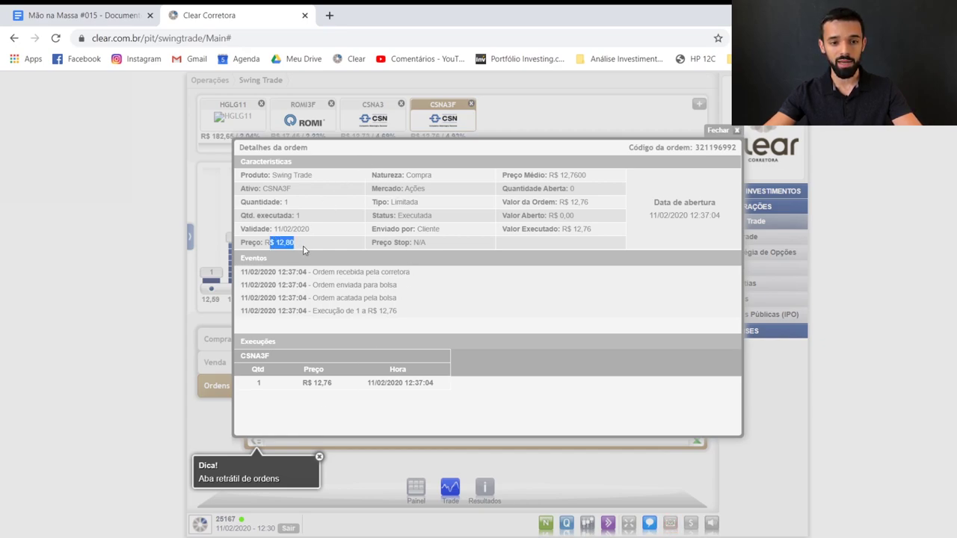
left_click_drag(563, 201, 595, 234)
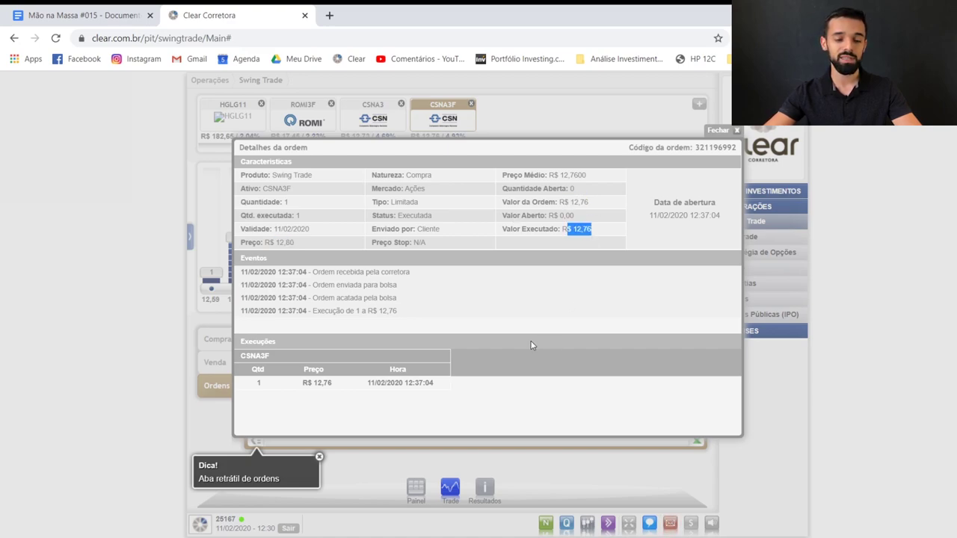
left_click_drag(276, 244, 299, 245)
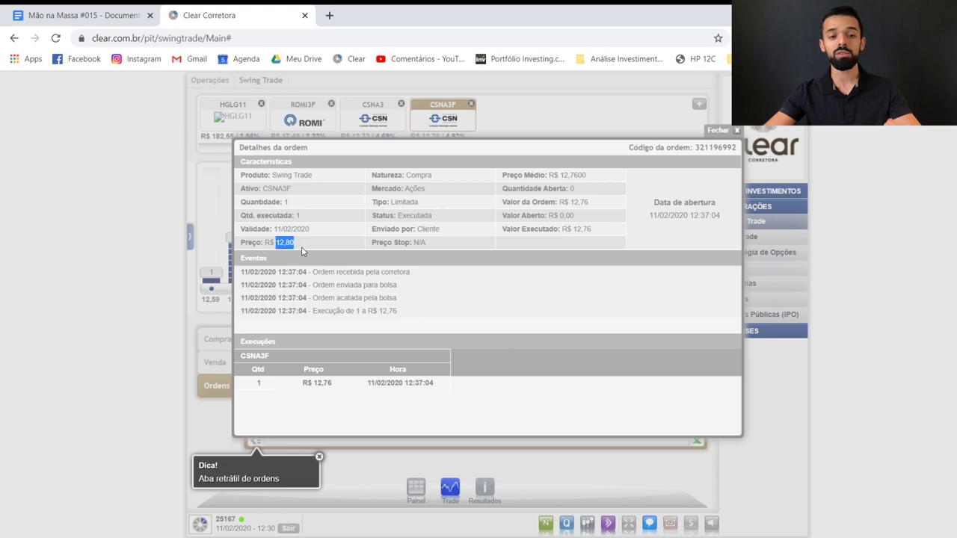
left_click_drag(543, 230, 601, 240)
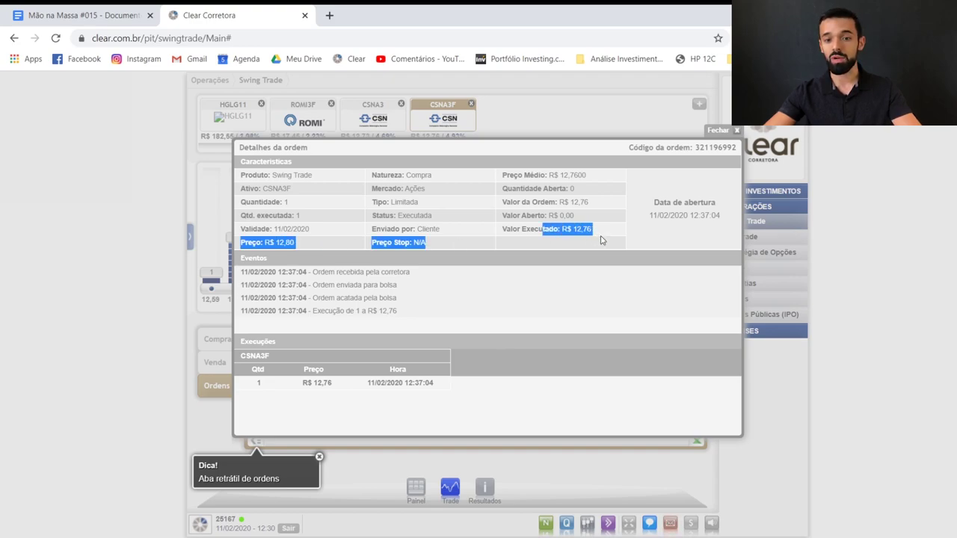
left_click(734, 131)
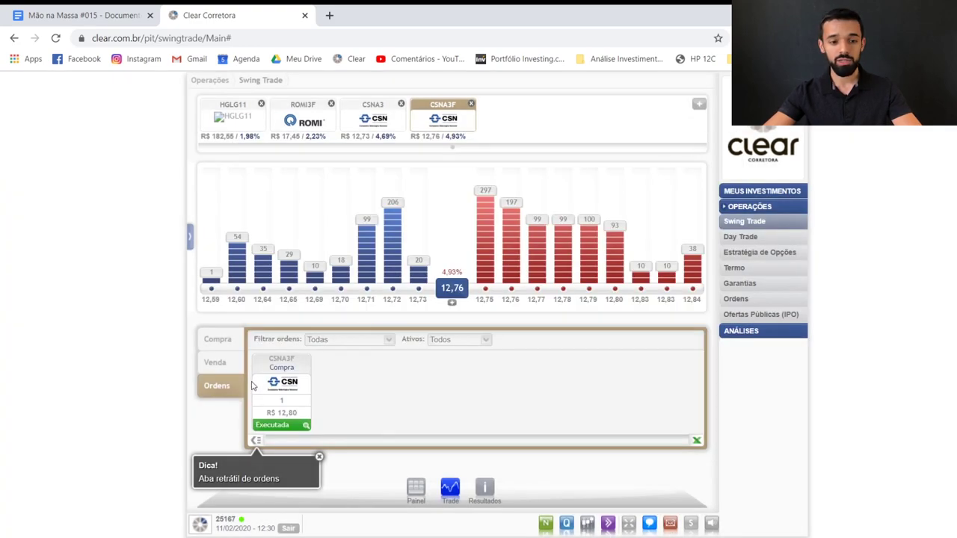
left_click(206, 367)
left_click(218, 338)
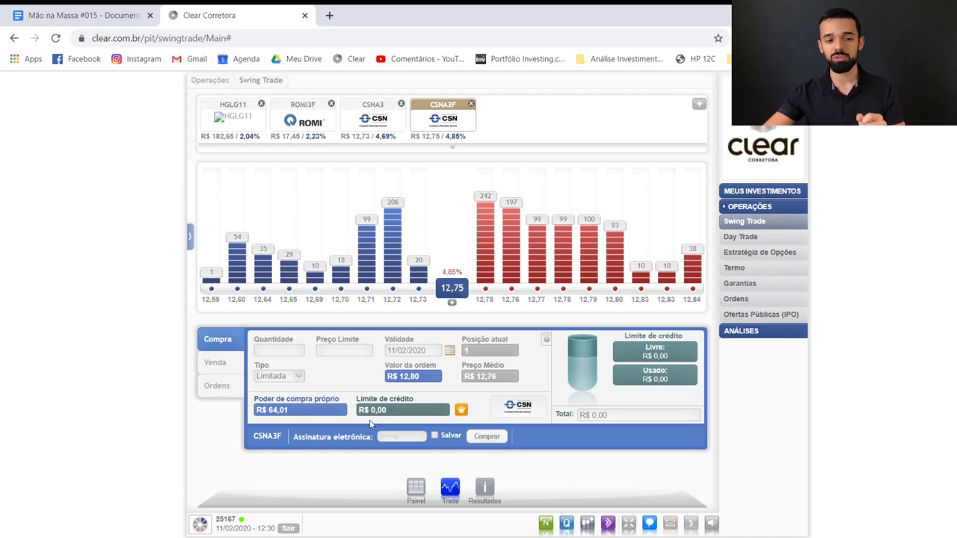
Step: Look at the ROMI3F and CSNA3F order books in turn, ending on ROMI3F
left_click(312, 133)
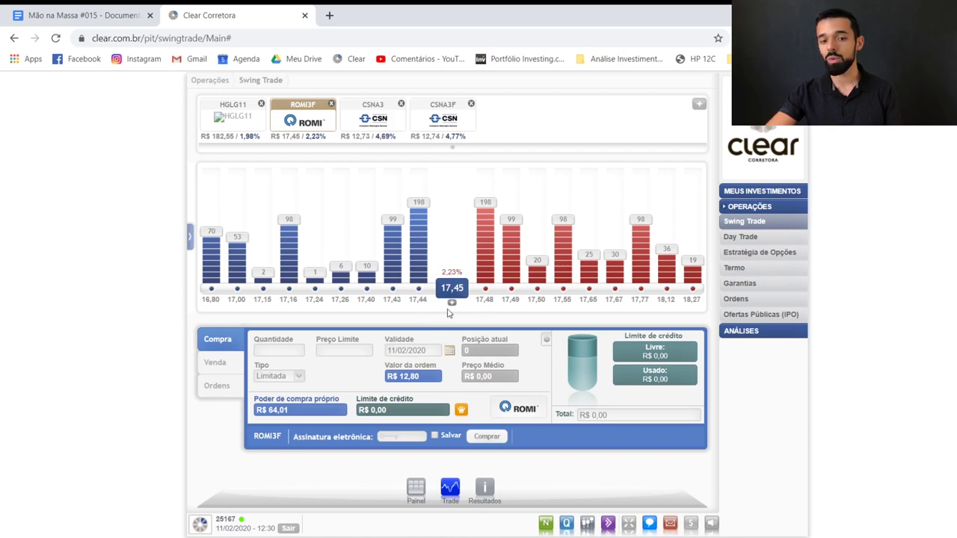
left_click(446, 124)
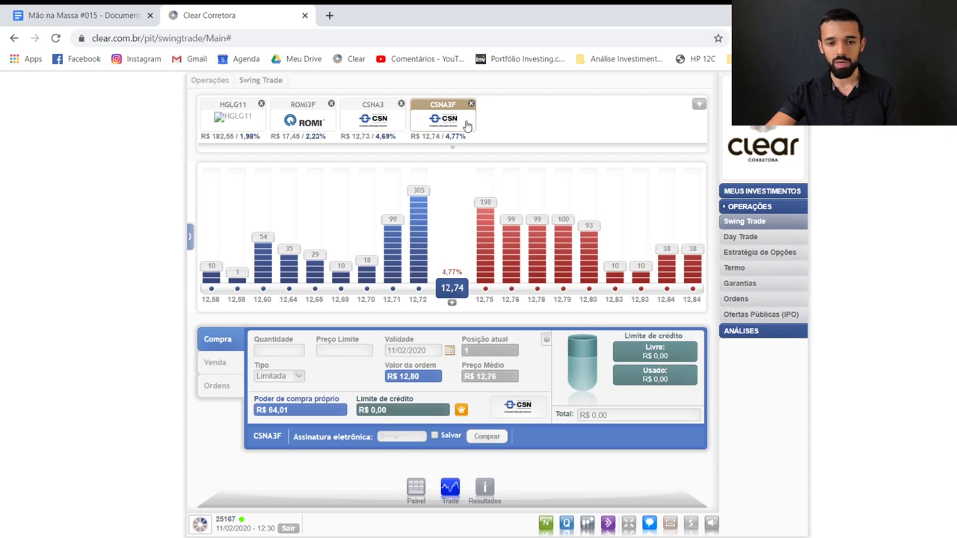
left_click(301, 125)
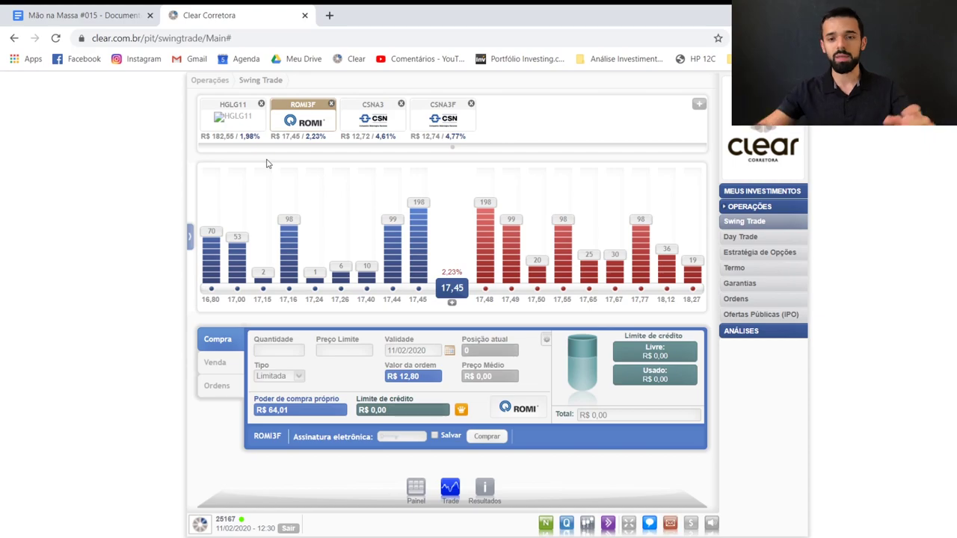
Step: Add IRBR3F to the assets, view its order book, and remove it again
left_click(699, 104)
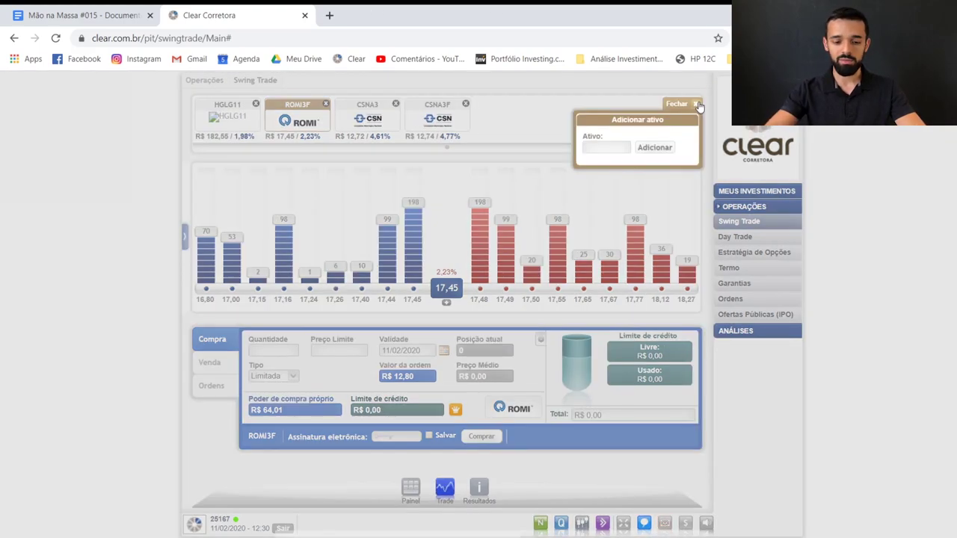
type("IRBR3F")
key("Return")
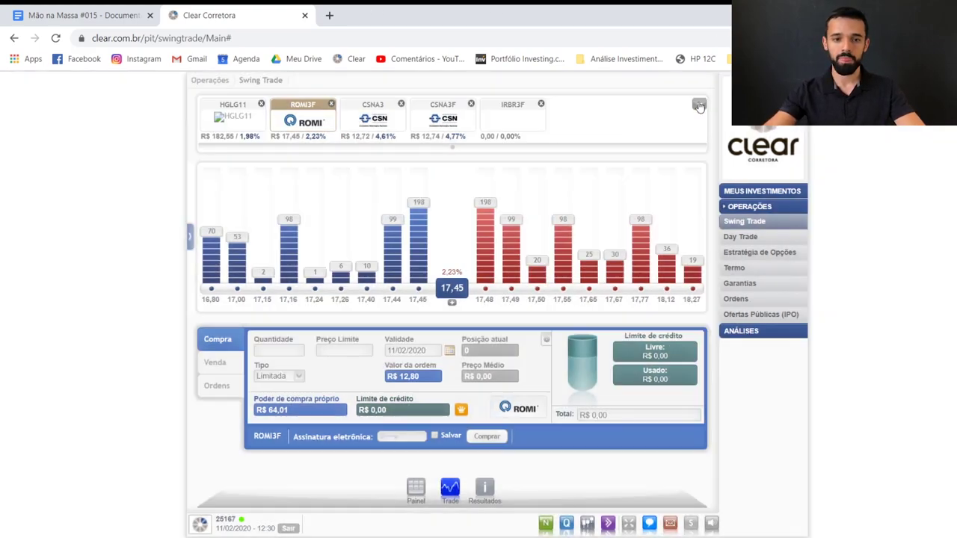
left_click(499, 120)
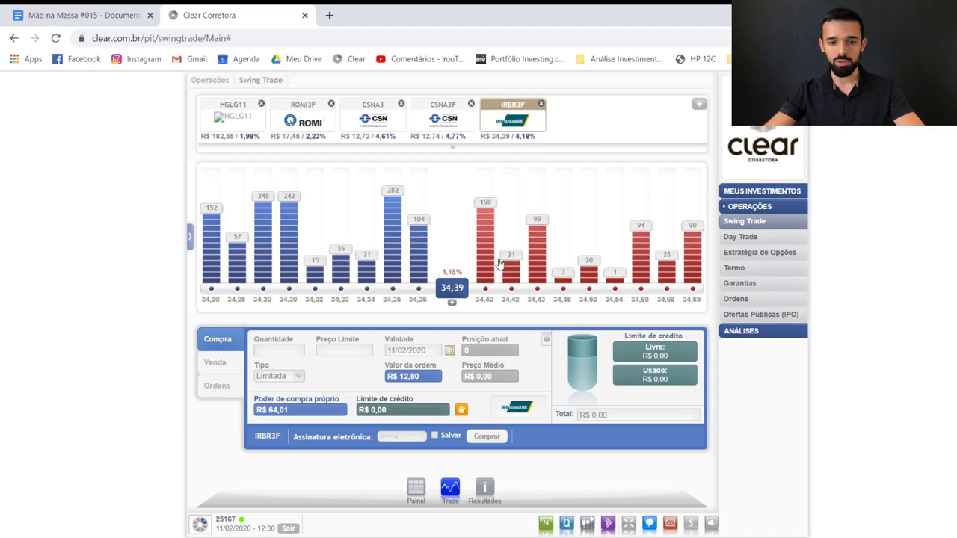
left_click(541, 104)
left_click(303, 118)
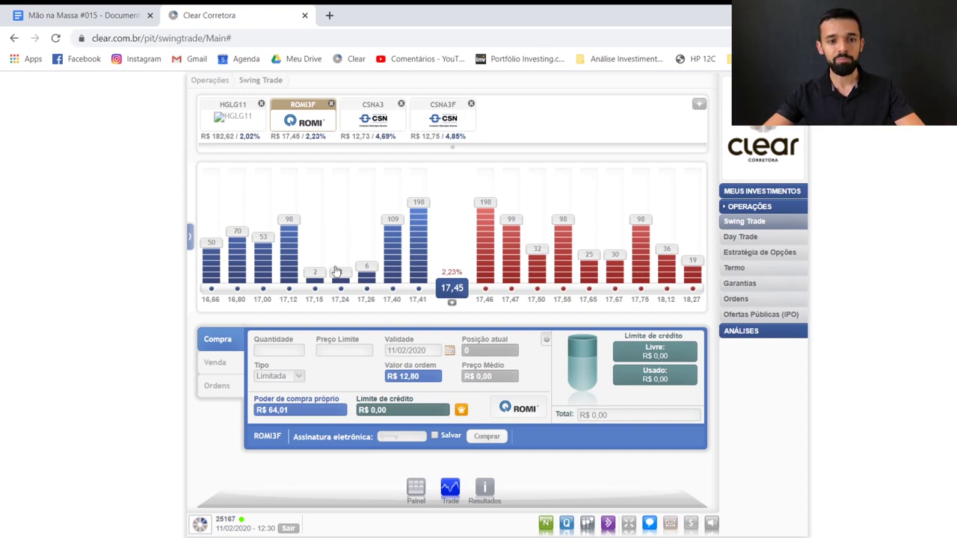
Step: Open the HGLG11 order book and remove ROMI3F, CSNA3 and CSNA3F from the assets
left_click(266, 118)
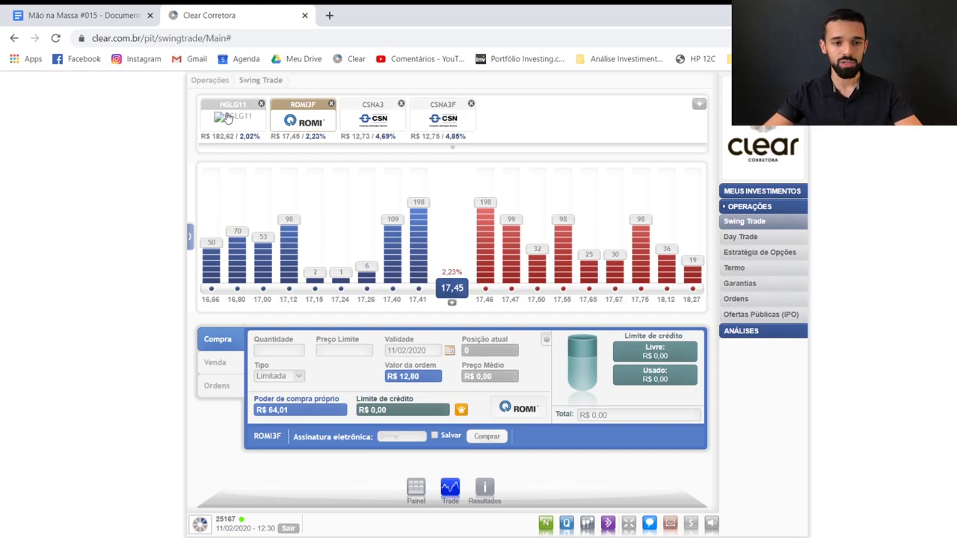
left_click(332, 105)
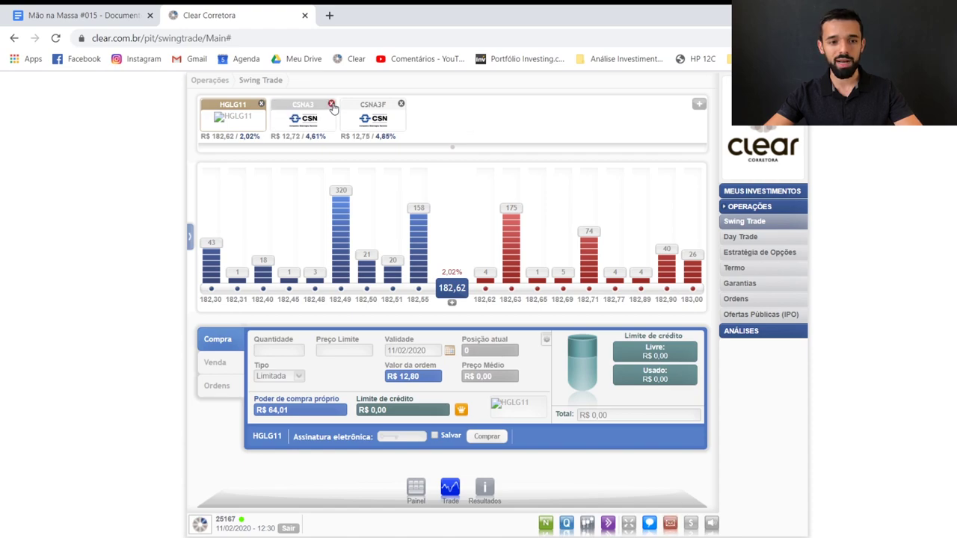
left_click(333, 106)
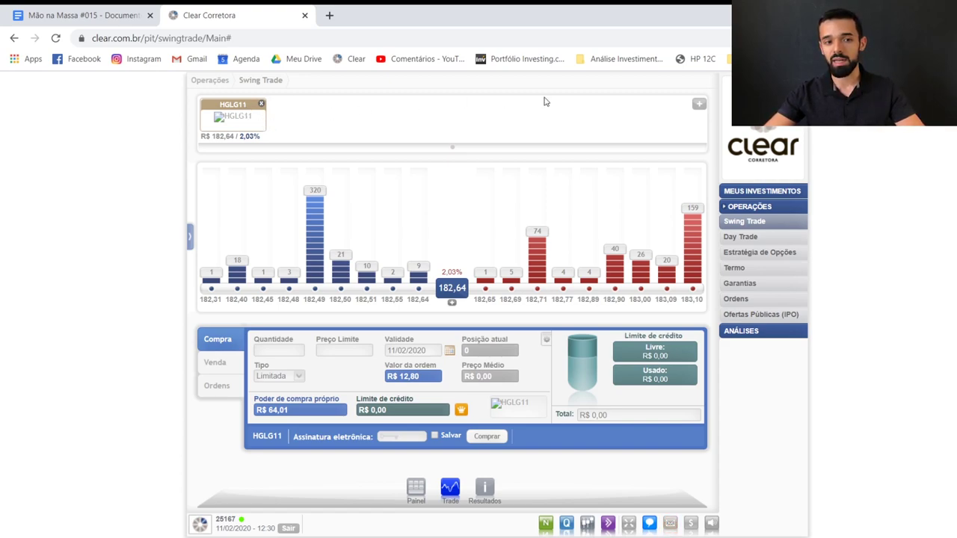
left_click(698, 104)
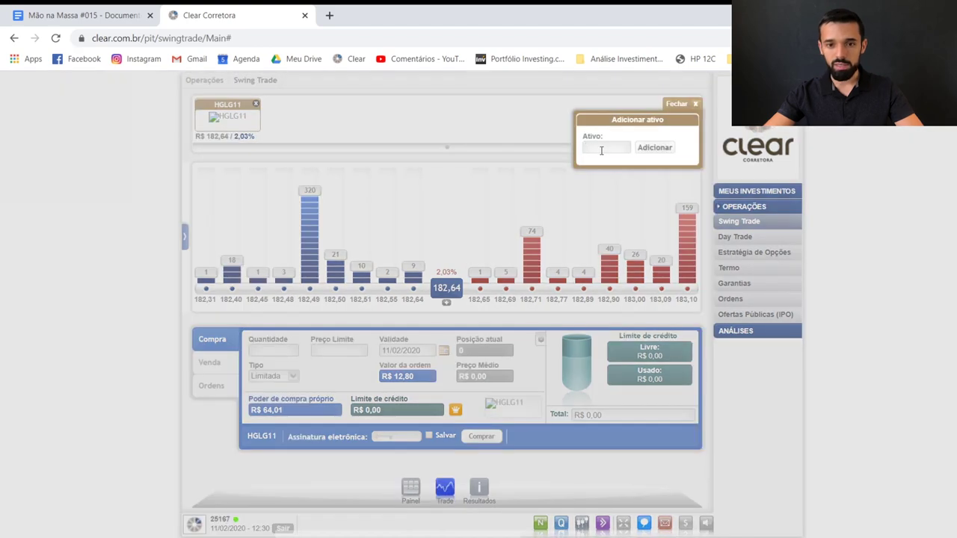
left_click(678, 106)
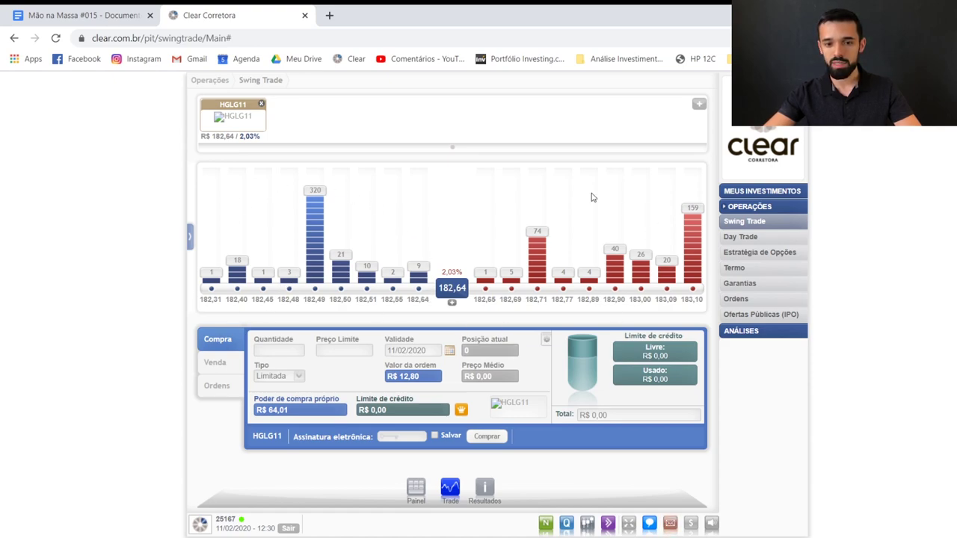
Step: Toggle the HGLG11 order book between grouped and individual orders, and examine the orders making up each price level
left_click(453, 303)
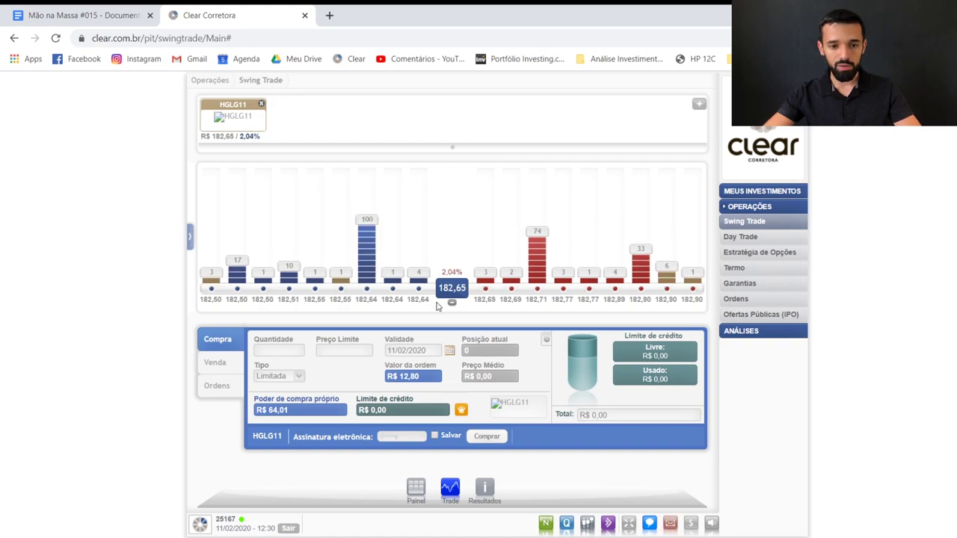
left_click(451, 304)
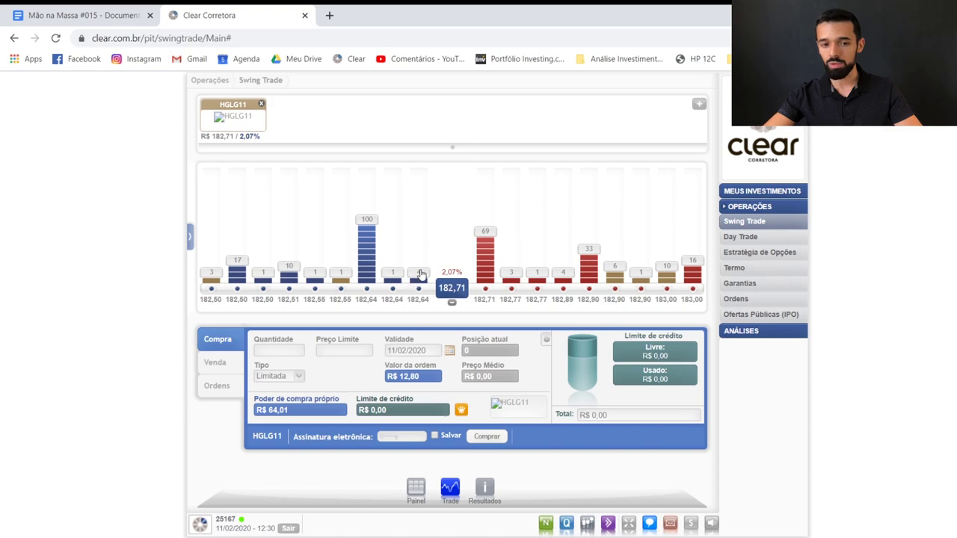
left_click(453, 304)
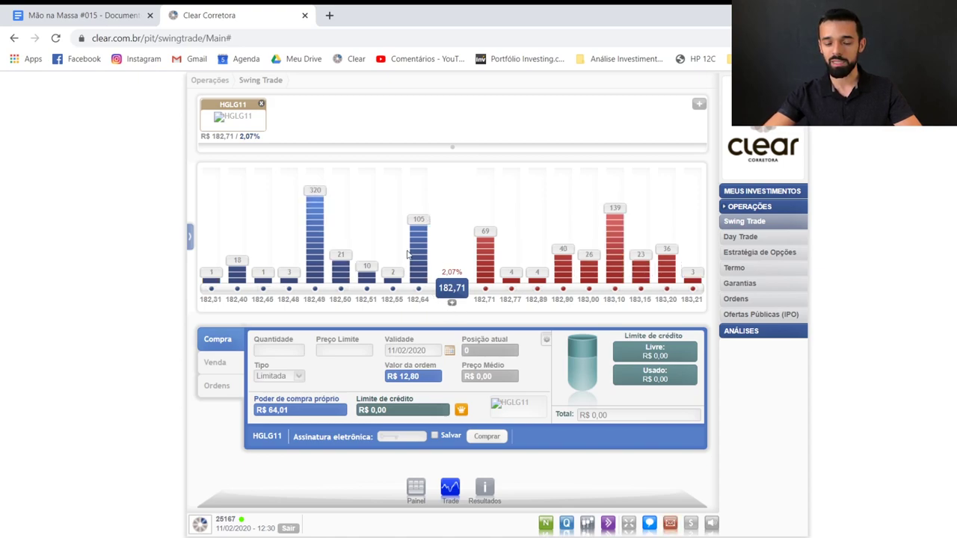
left_click(452, 304)
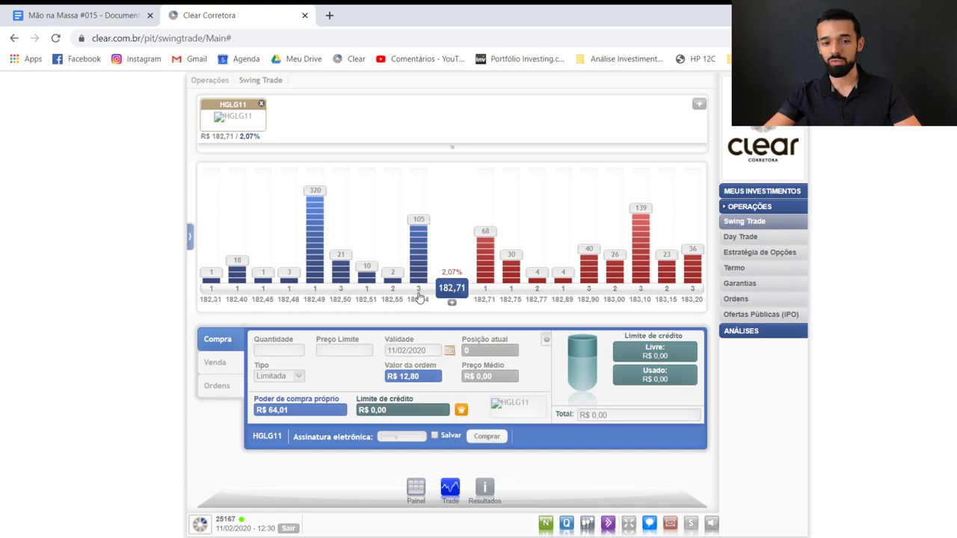
Step: Switch the HGLG11 order book between combined price levels and separate orders, ending on separate orders, to compare the best bids and offers
left_click(450, 303)
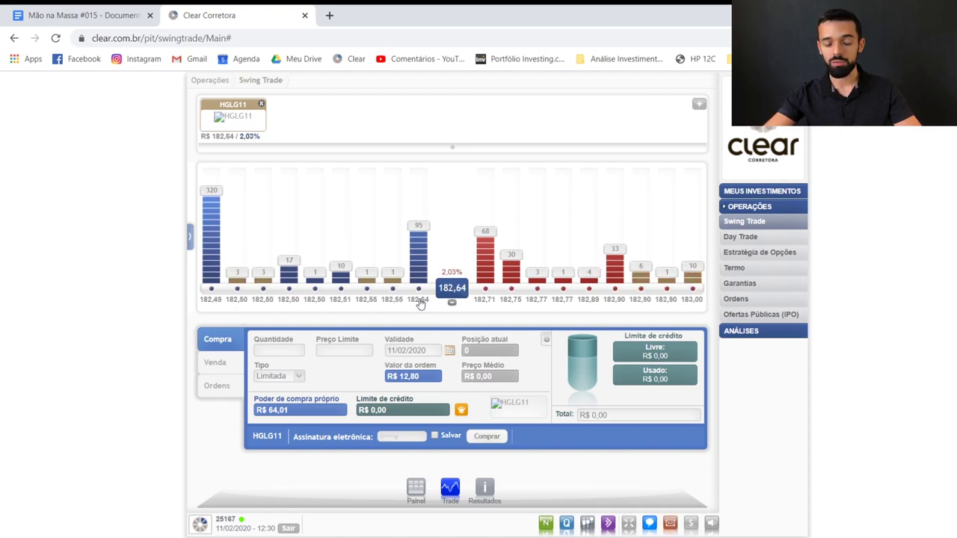
left_click(451, 303)
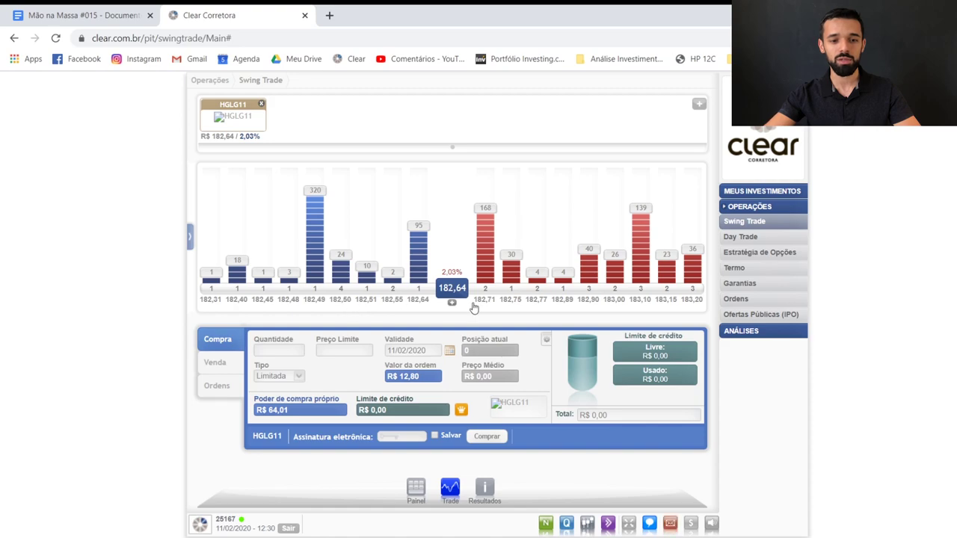
left_click(451, 302)
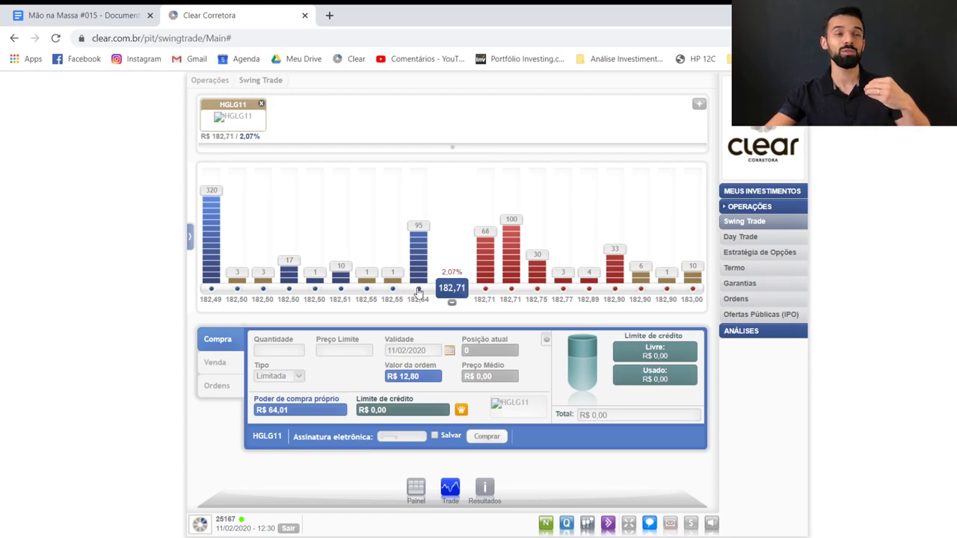
left_click(417, 291)
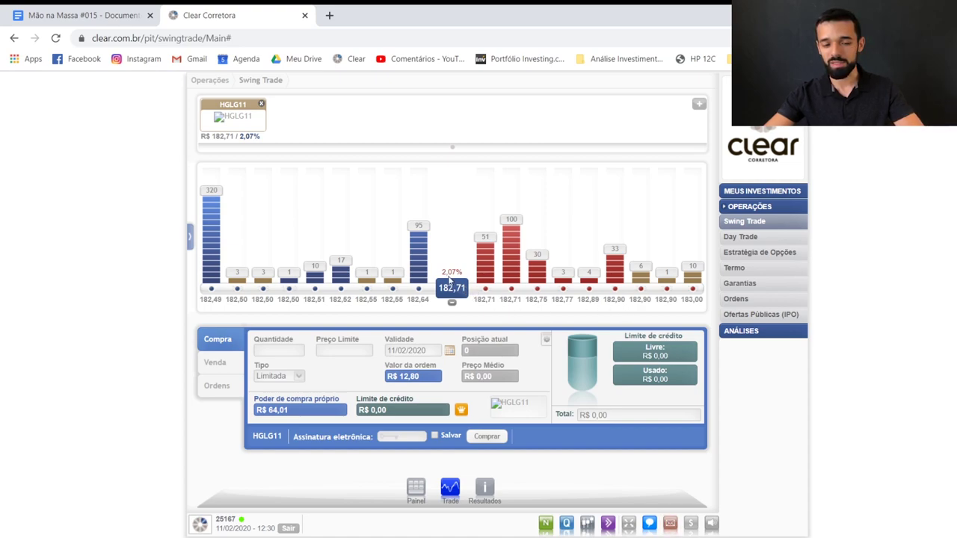
Step: Fill in the HGLG11 buy order with a quantity of 13 and a limit price of 182,65
left_click(276, 351)
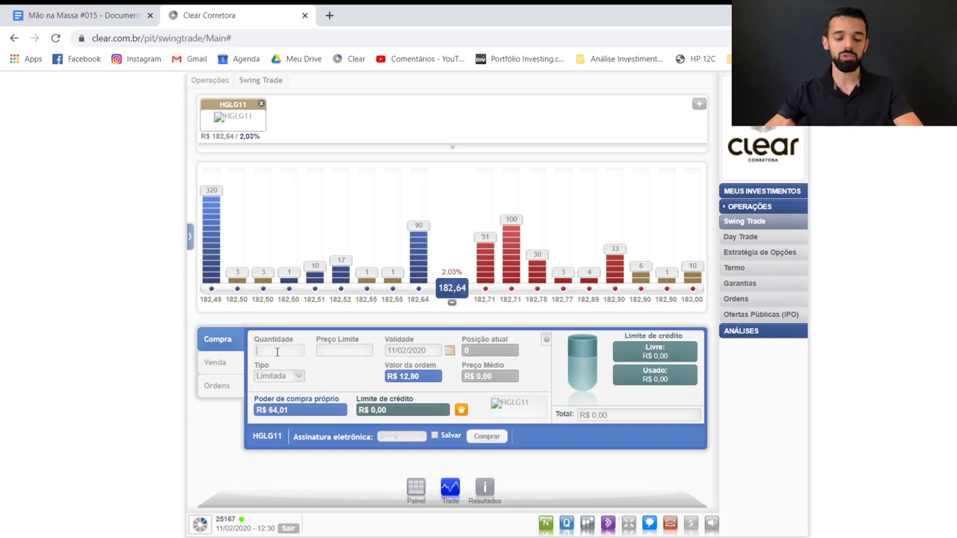
type("13")
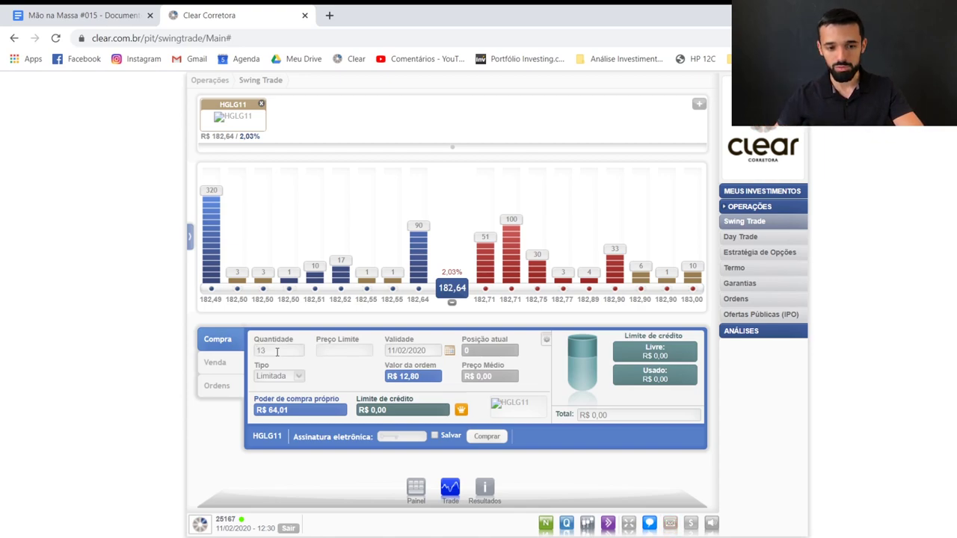
key("Tab")
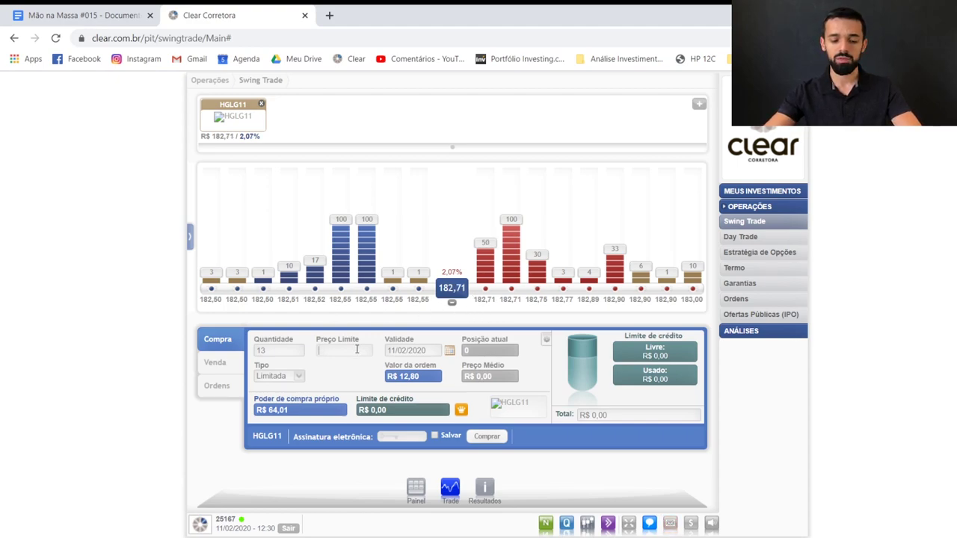
type("182")
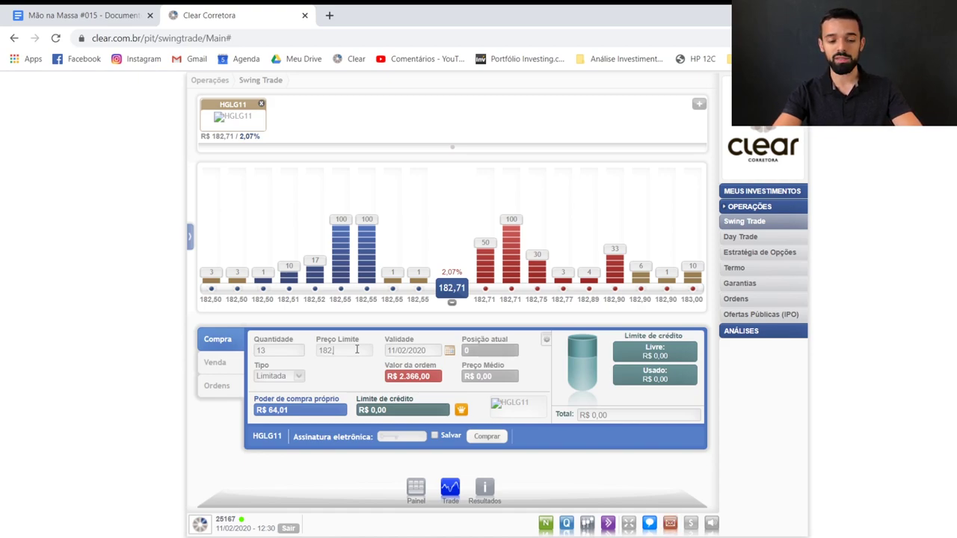
type(",60")
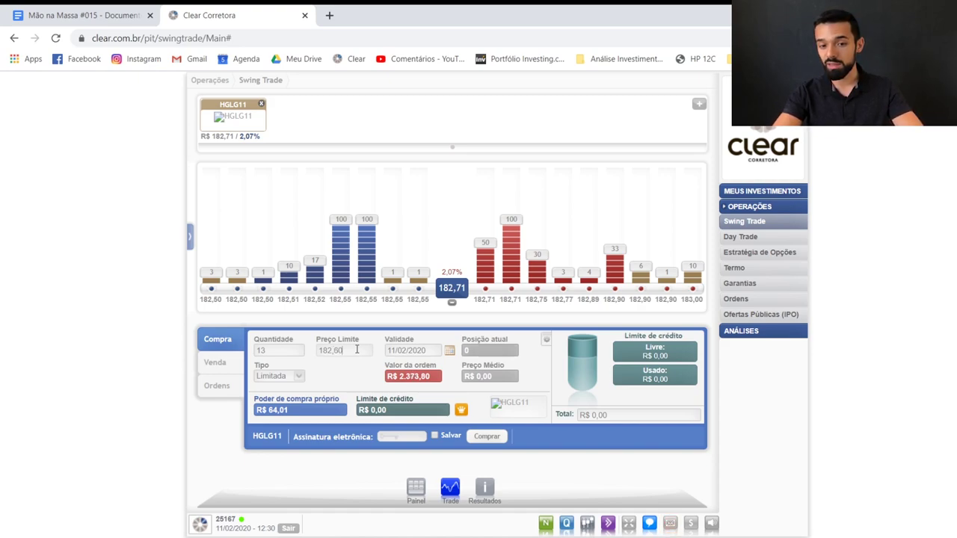
type("5")
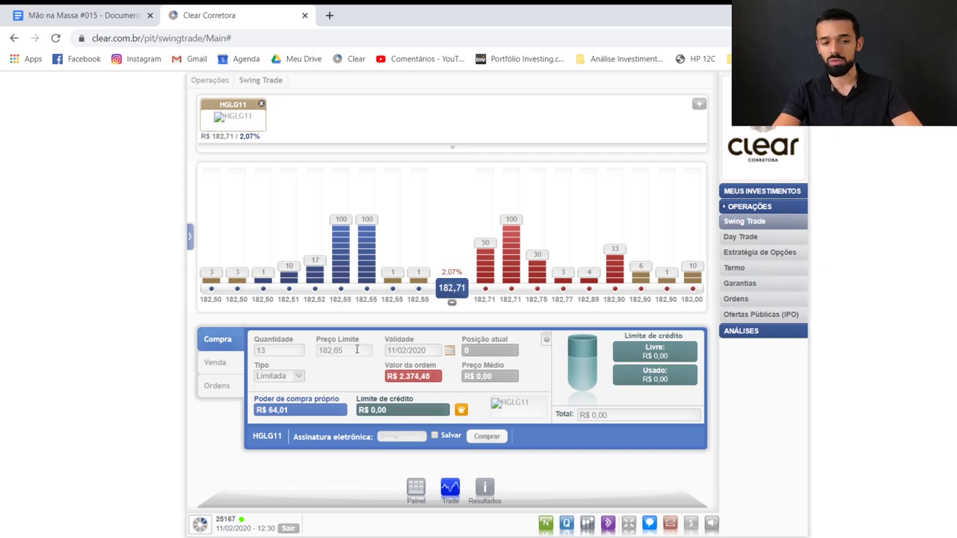
Step: Change the limit price of the HGLG11 buy order to 182,80 and highlight the order value
key("BackSpace")
key("BackSpace")
key("BackSpace")
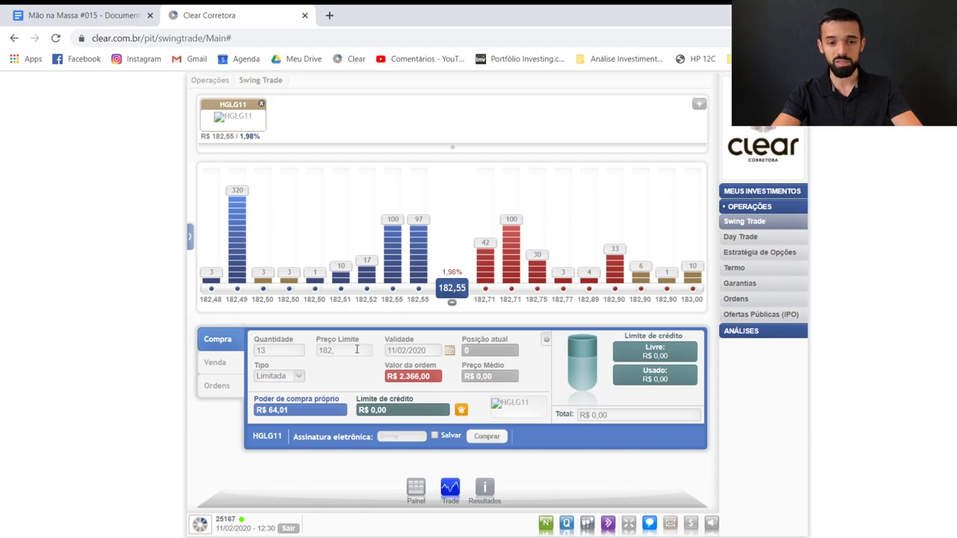
type(",")
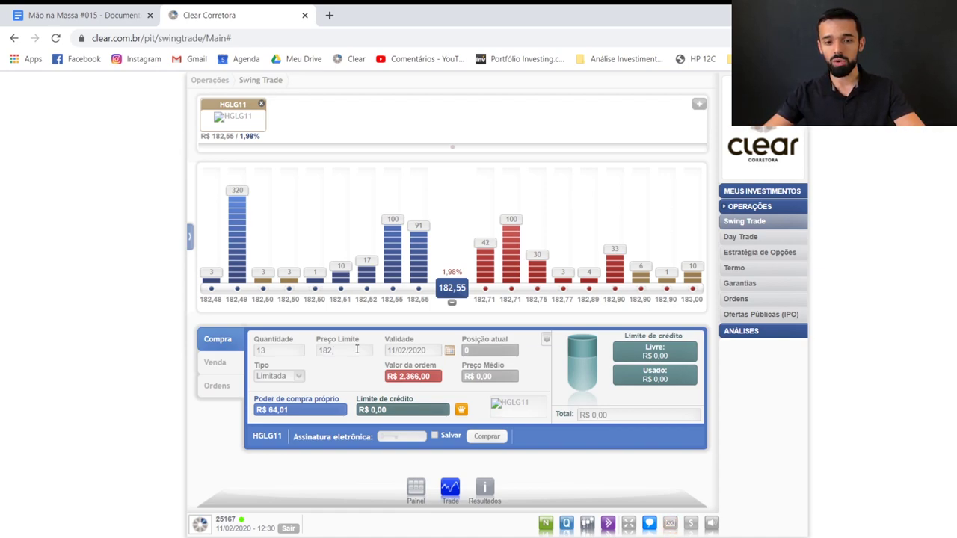
type("80")
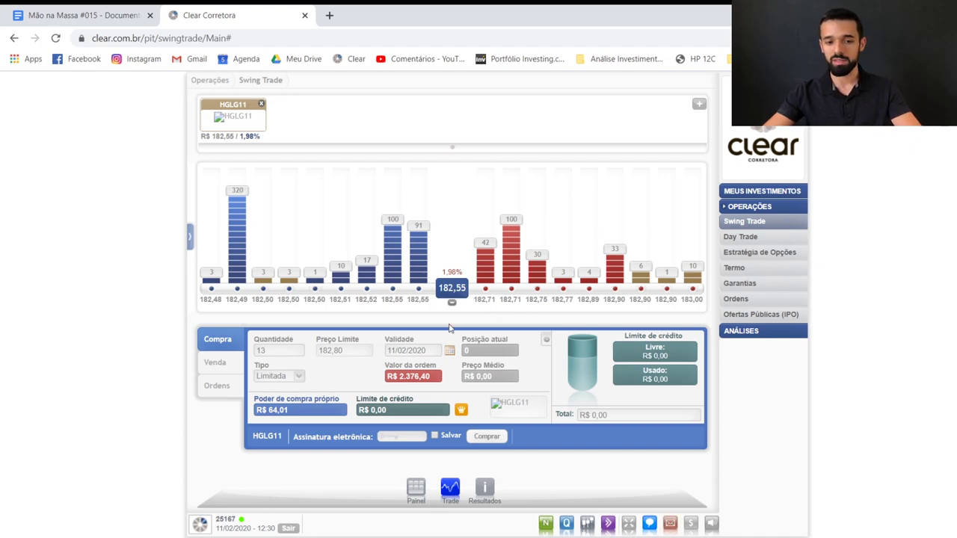
left_click_drag(397, 376, 436, 382)
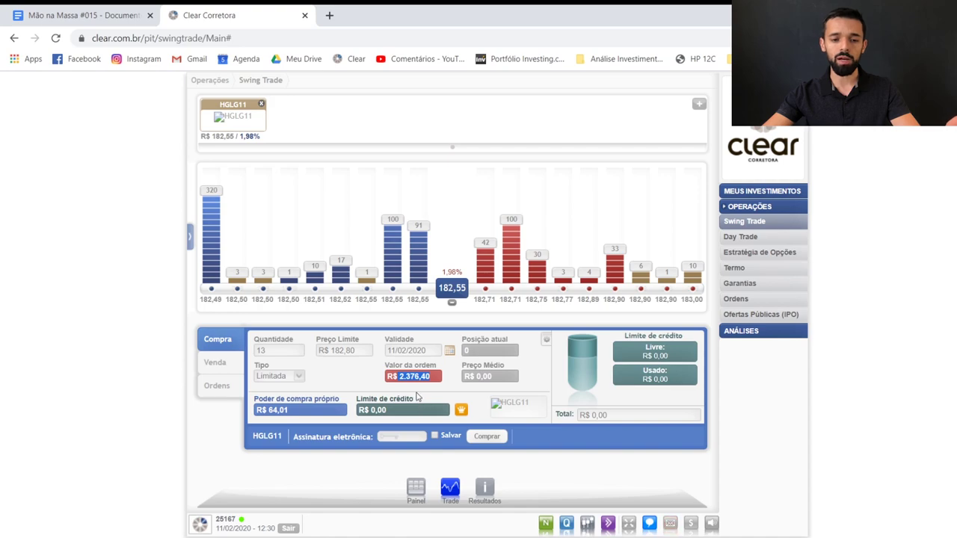
Step: Enter the electronic signature for the HGLG11 buy order and clear it again without submitting
left_click(393, 436)
type("••••••••")
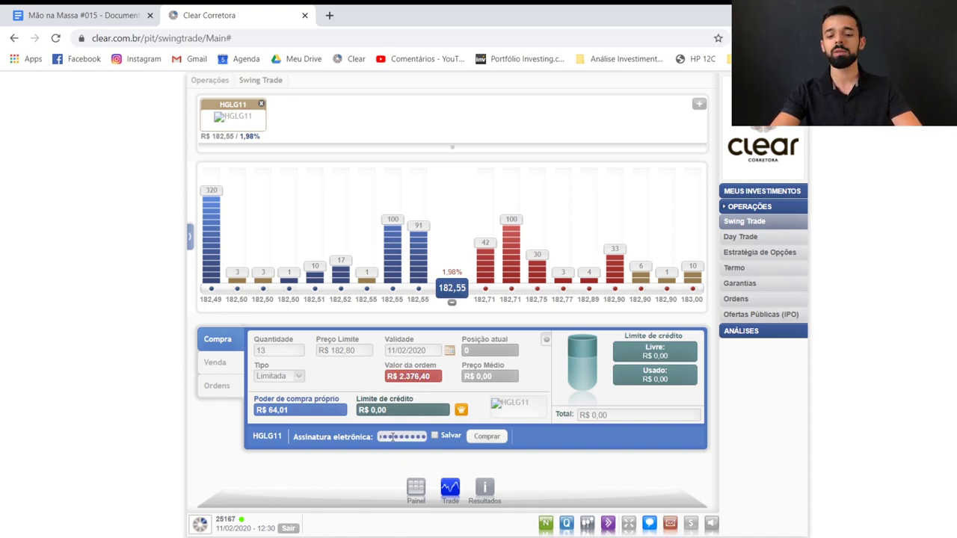
key("BackSpace")
key("BackSpace")
key("BackSpace")
key("BackSpace")
key("BackSpace")
key("BackSpace")
key("BackSpace")
key("BackSpace")
key("BackSpace")
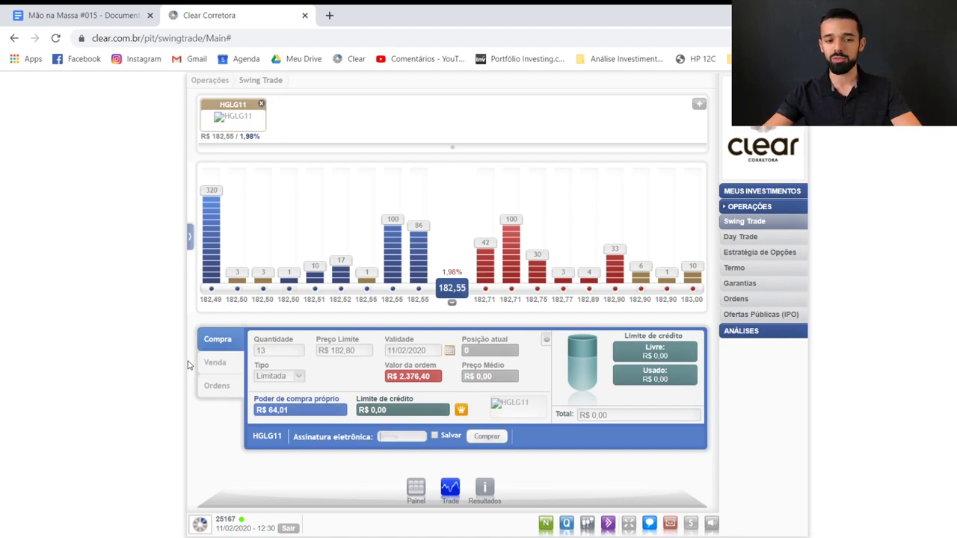
Step: Add CSNA3 to the assets and open its order book
left_click(699, 104)
type("CS")
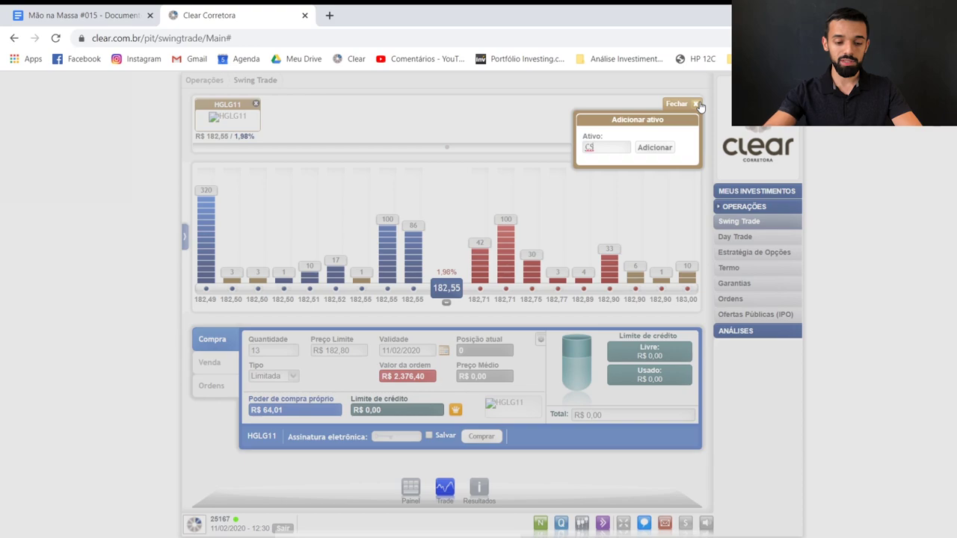
type("NA3F")
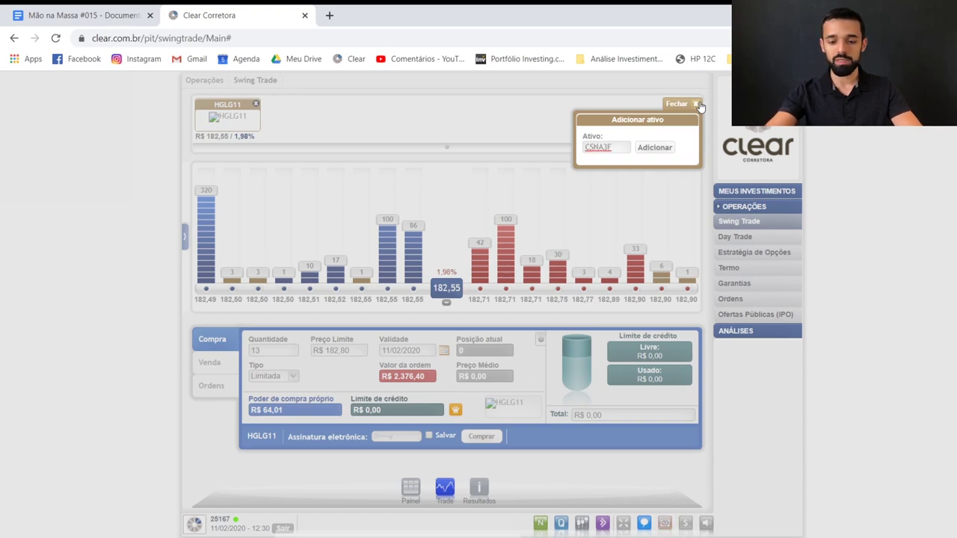
key("BackSpace")
left_click(655, 149)
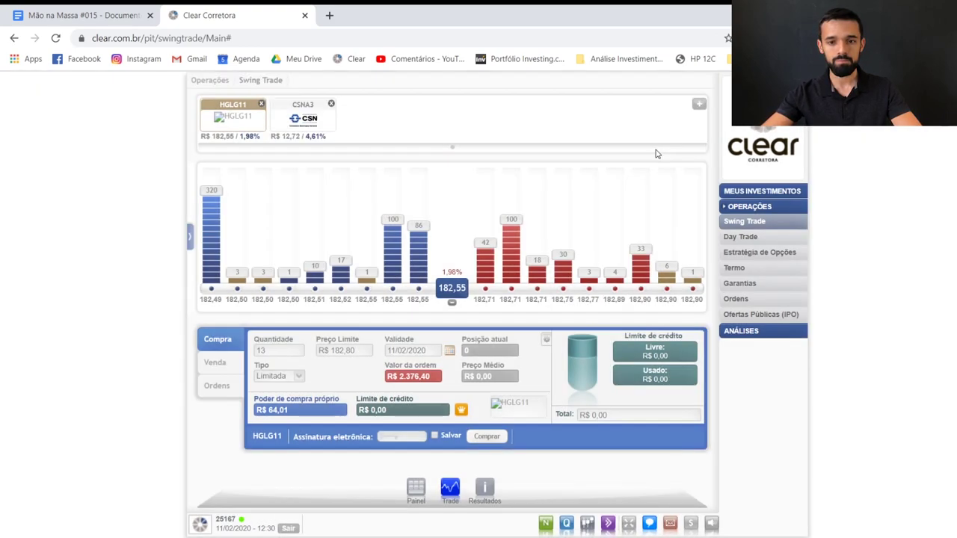
left_click(329, 133)
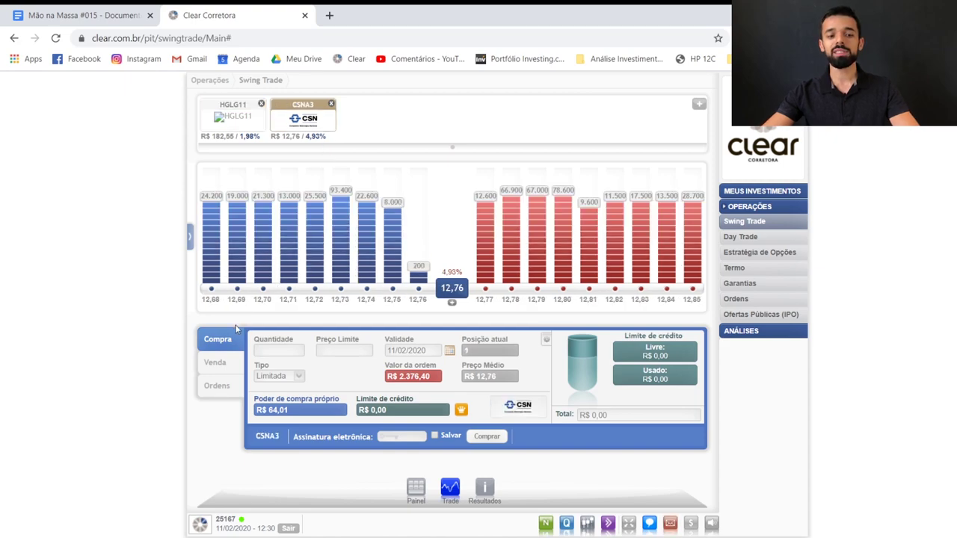
Step: Look at the orders list and try a quantity of 15 in the CSNA3 sell order
left_click(222, 362)
left_click(217, 385)
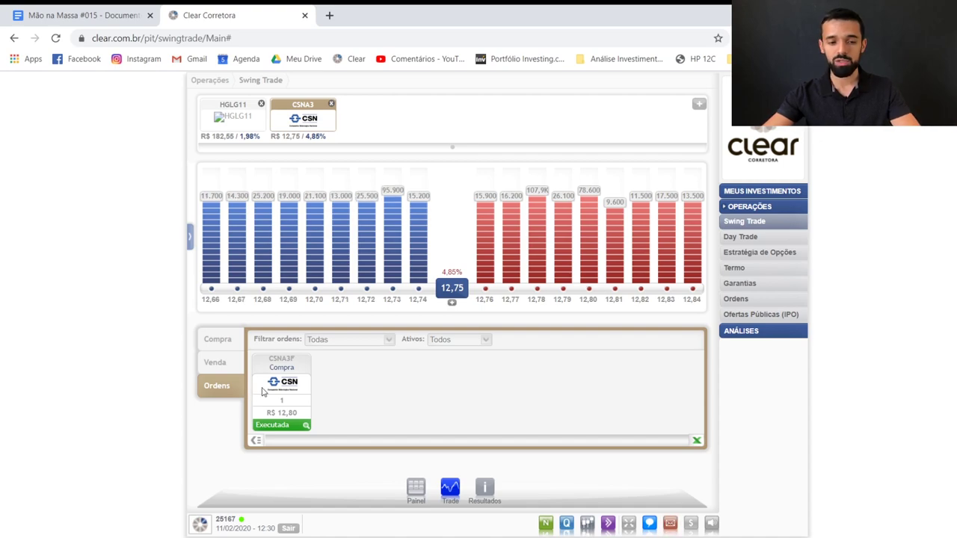
left_click(229, 371)
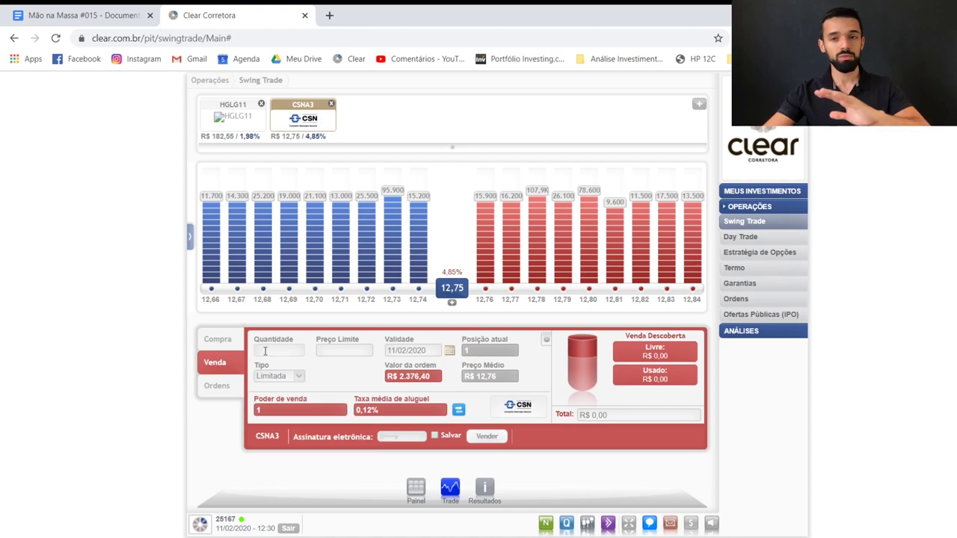
type("15")
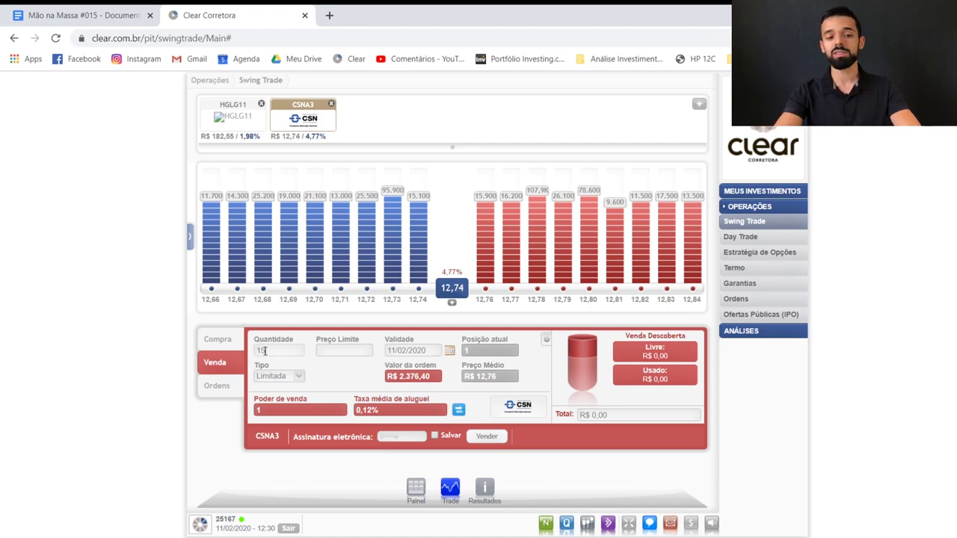
key("Tab")
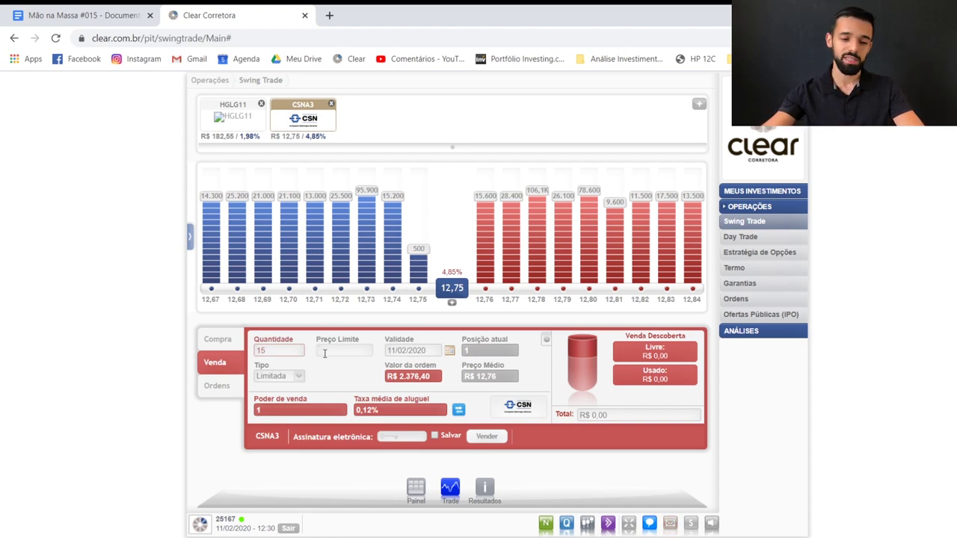
Step: Set the CSNA3 sell order to a quantity of 100 and a limit price of 12,73
left_click(297, 352)
type("1")
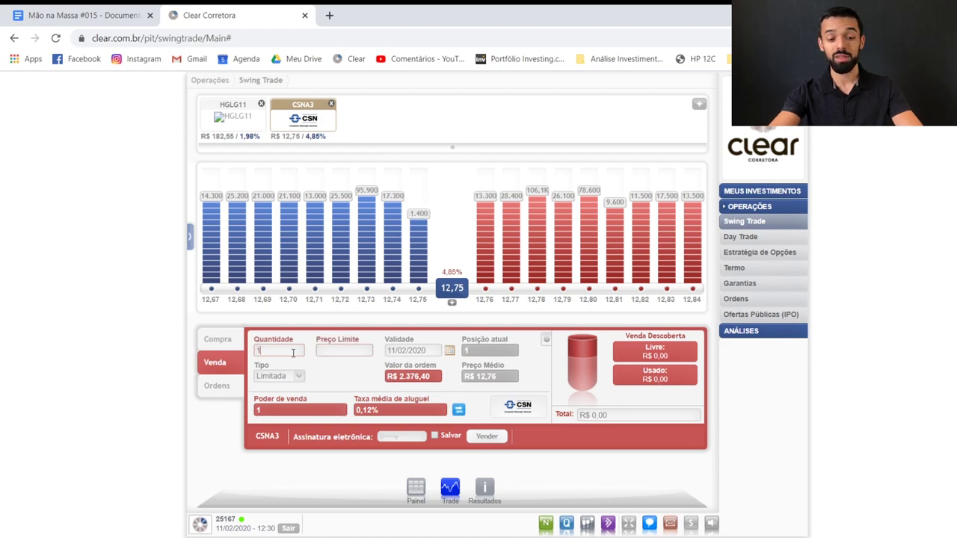
type("00")
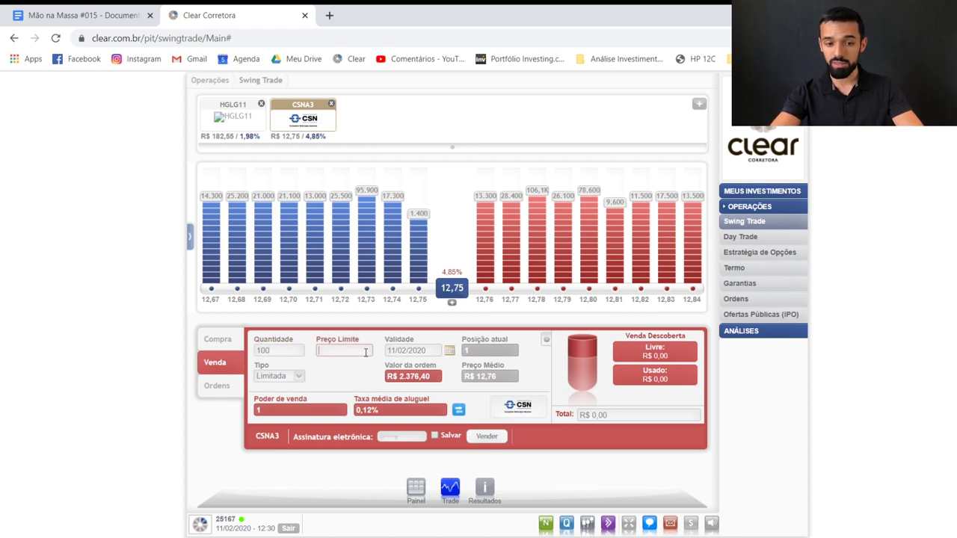
type("12,73")
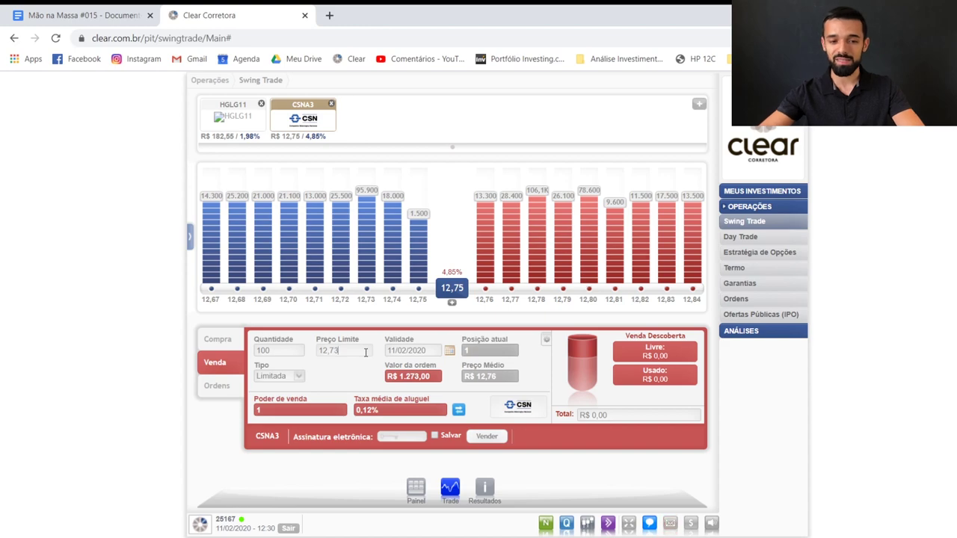
left_click(390, 436)
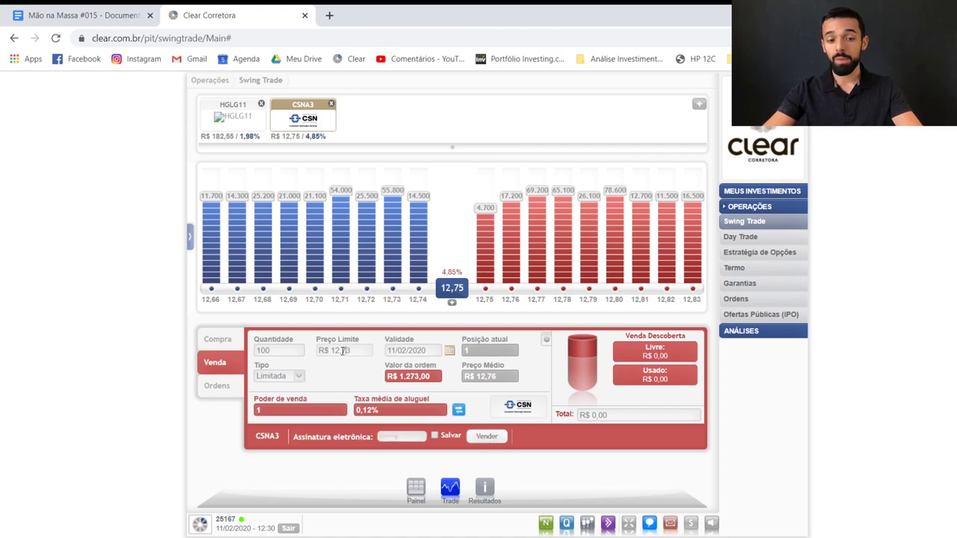
Step: Change the limit price of the CSNA3 sell order to 12,70
left_click(342, 350)
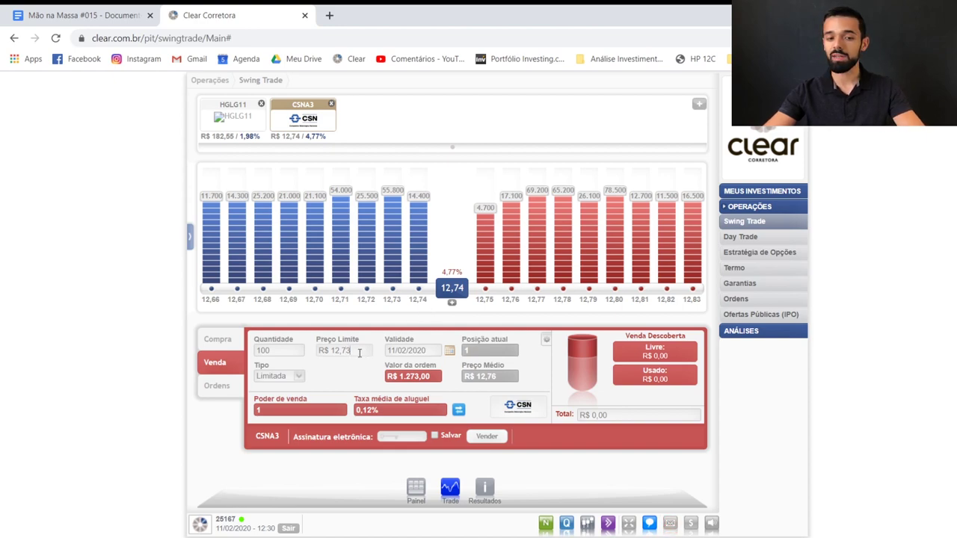
key("BackSpace")
type("0")
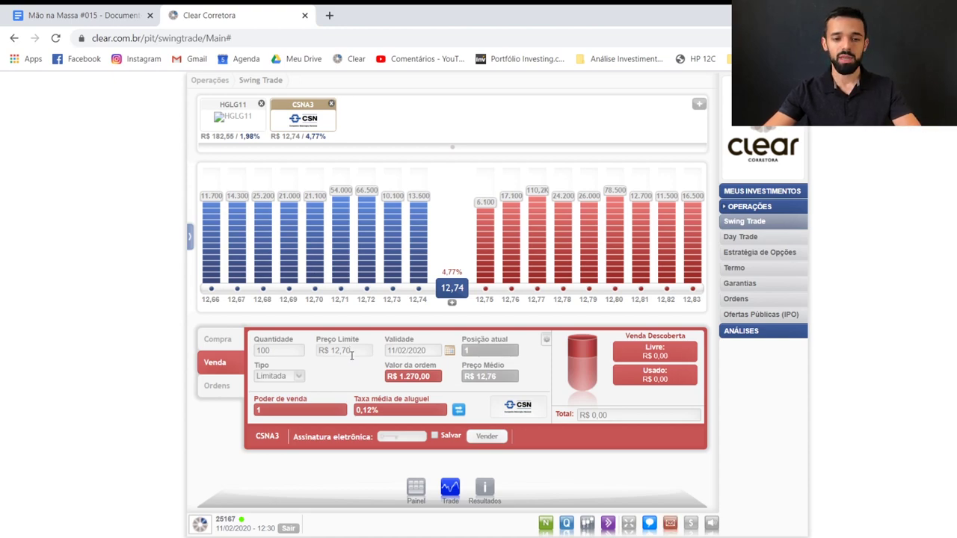
Step: Fill in a HGLG11 sell order with quantity 12 and limit price 182,50, and enter the electronic signature
left_click(220, 139)
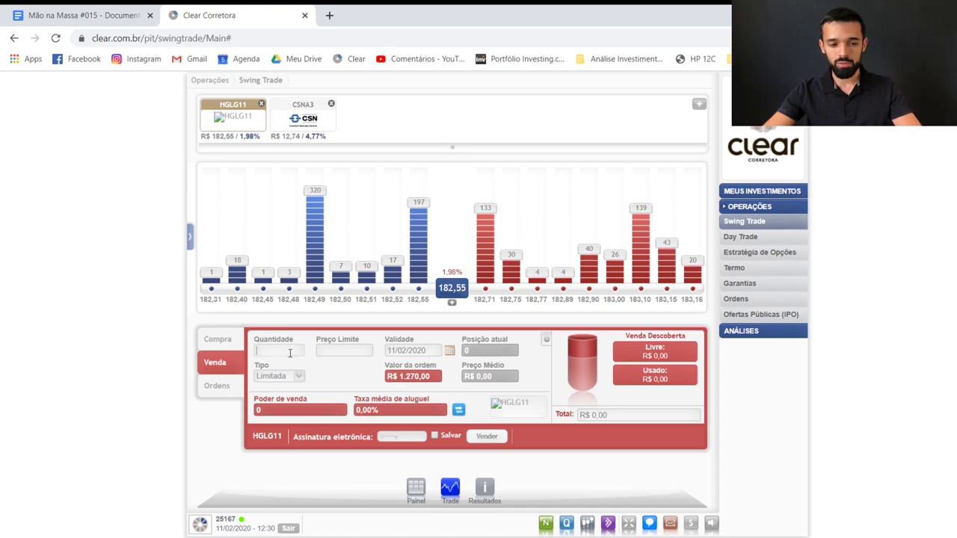
type("182,50")
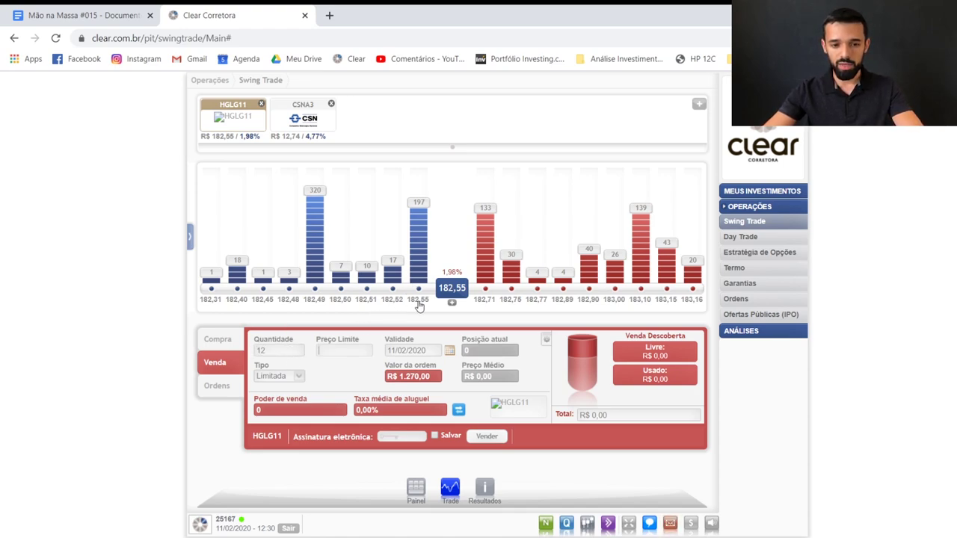
left_click(400, 437)
type("•••••••")
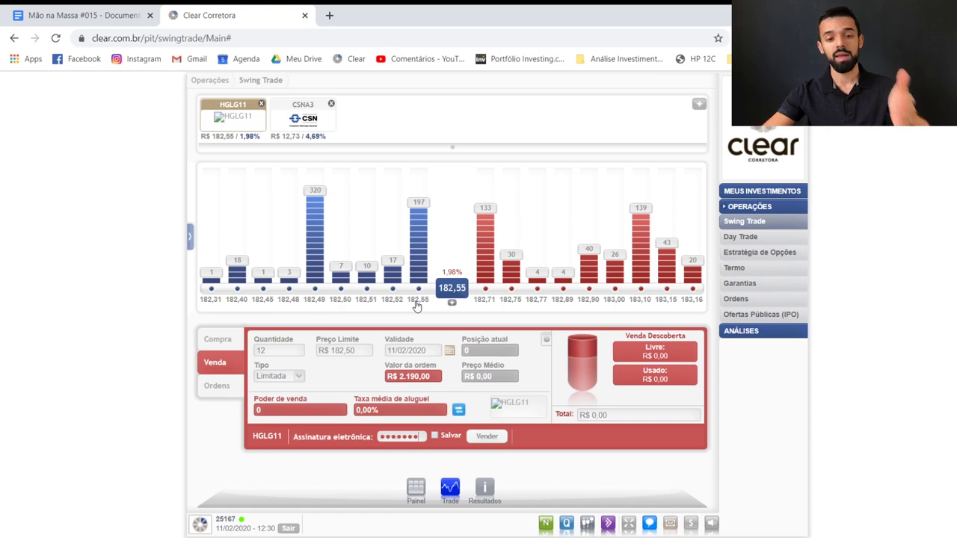
Step: Switch to the buy order form for CSNA3 and add the fractional stock CSNA3F to the asset list
left_click(223, 344)
left_click(309, 129)
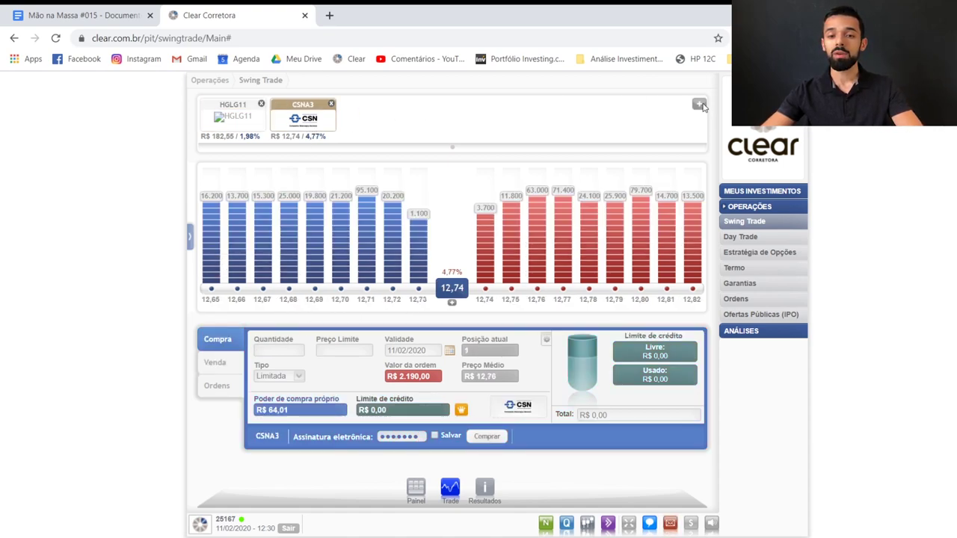
left_click(699, 103)
type("CSnA3F")
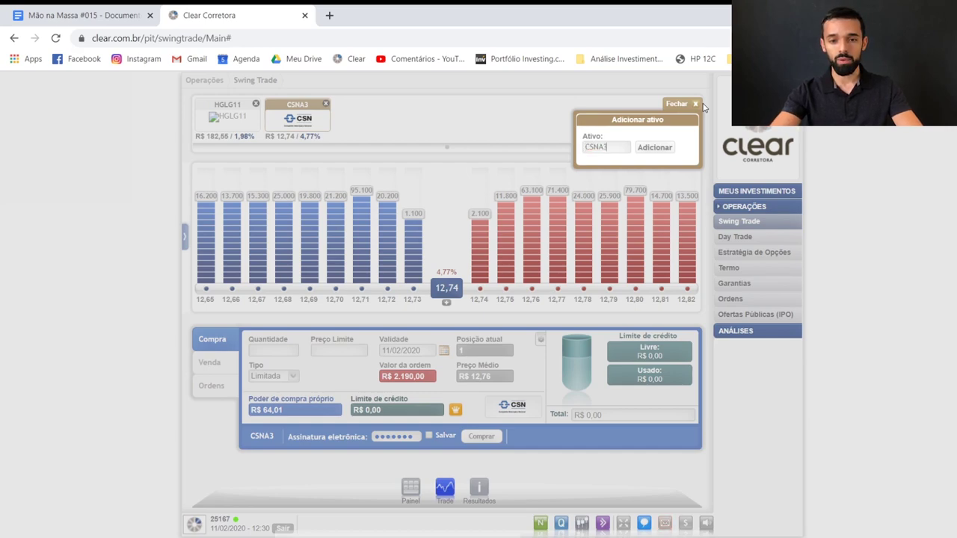
key("Return")
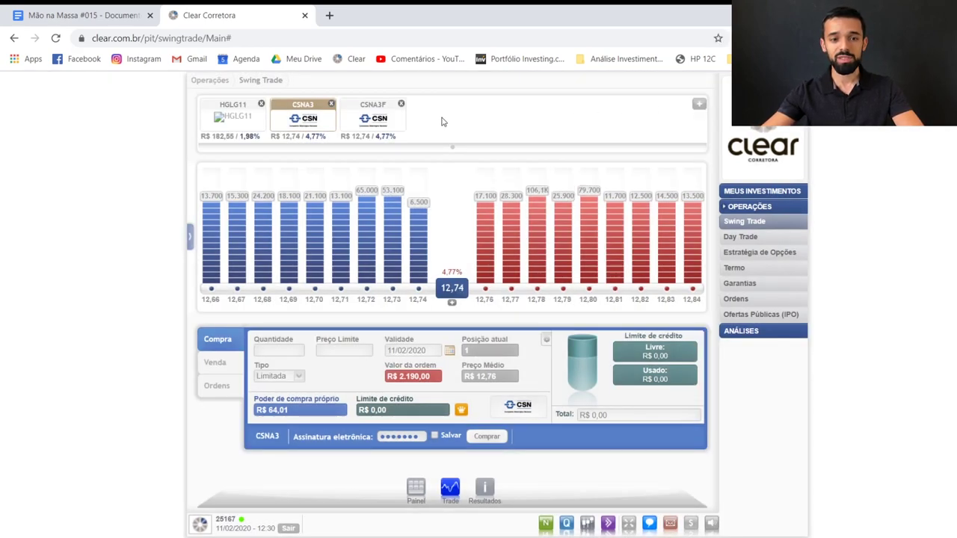
Step: Compare the order book of the whole-lot stock CSNA3 with that of the fractional stock CSNA3F
left_click(374, 127)
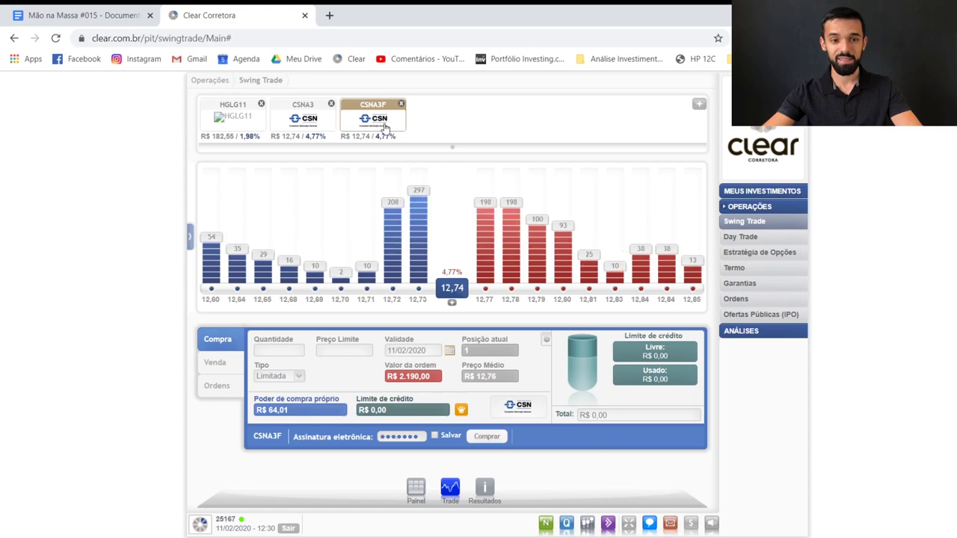
left_click(308, 124)
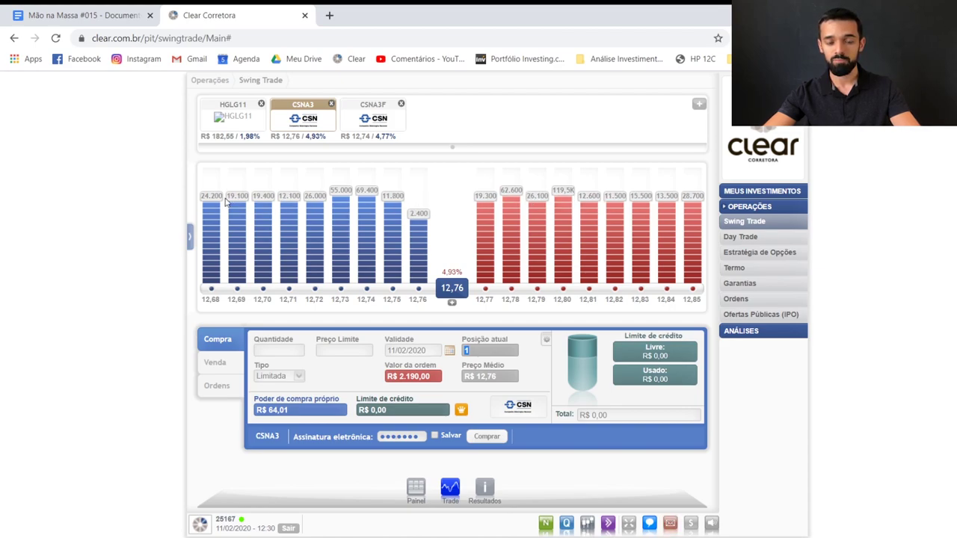
left_click(376, 122)
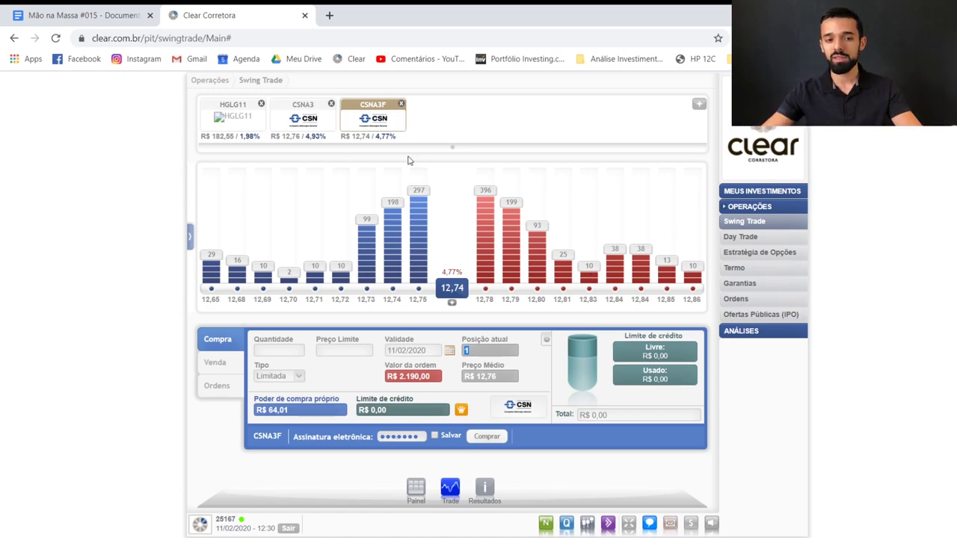
left_click(300, 136)
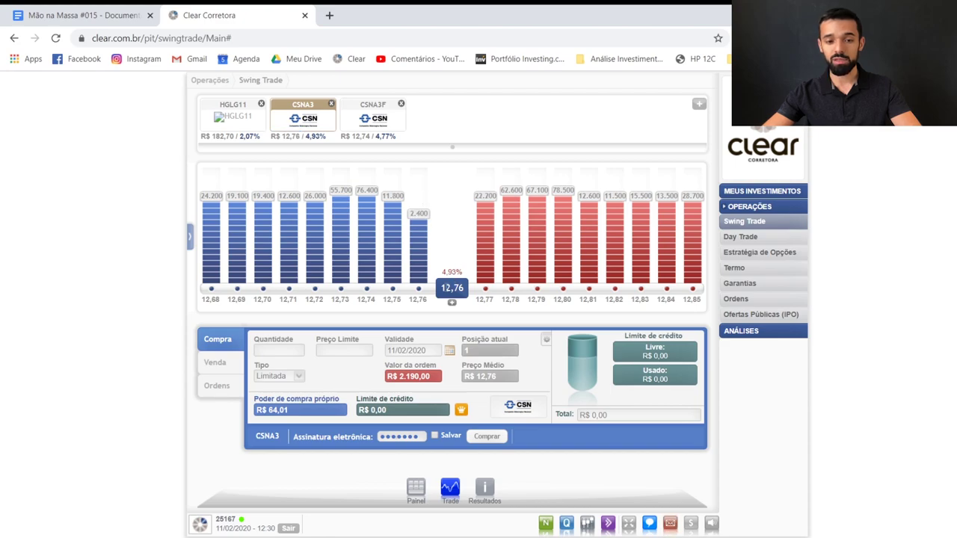
left_click(374, 133)
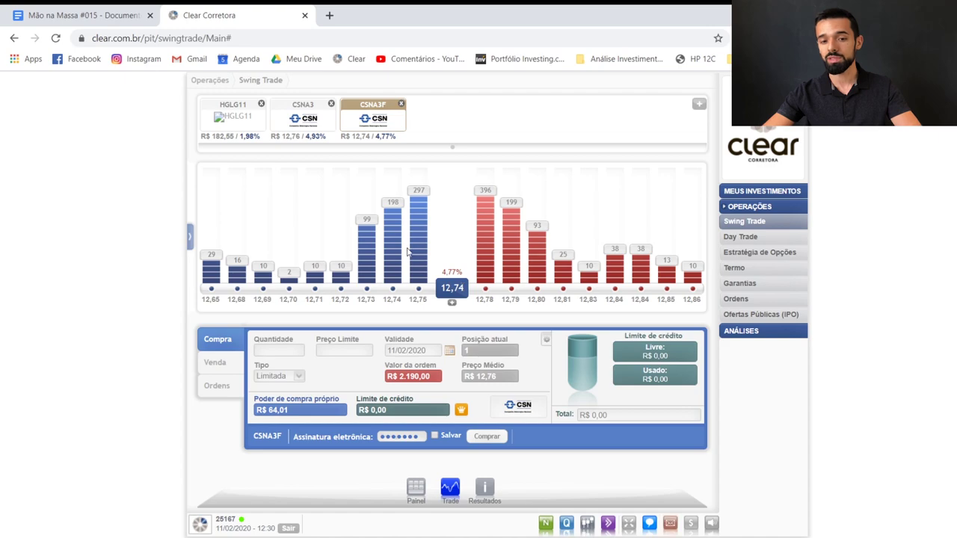
left_click(313, 121)
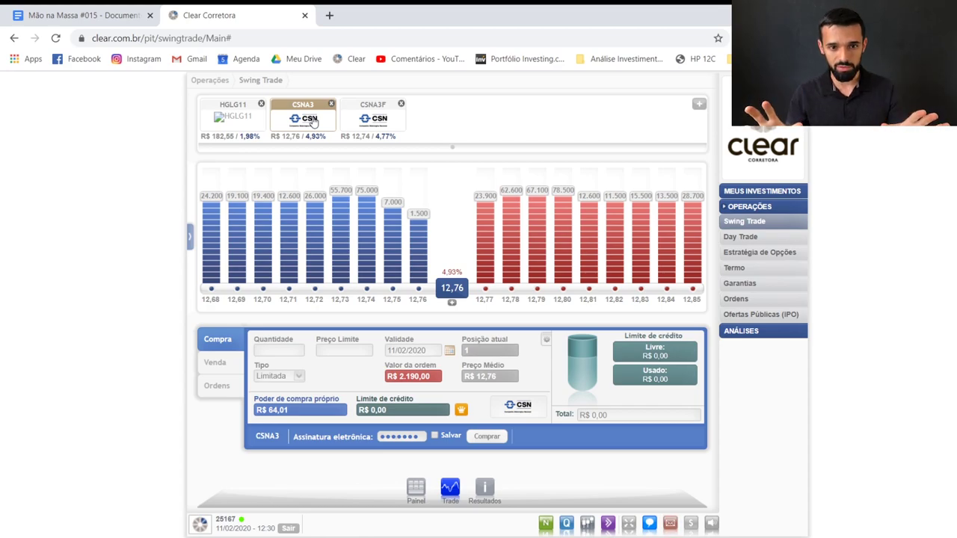
left_click(374, 120)
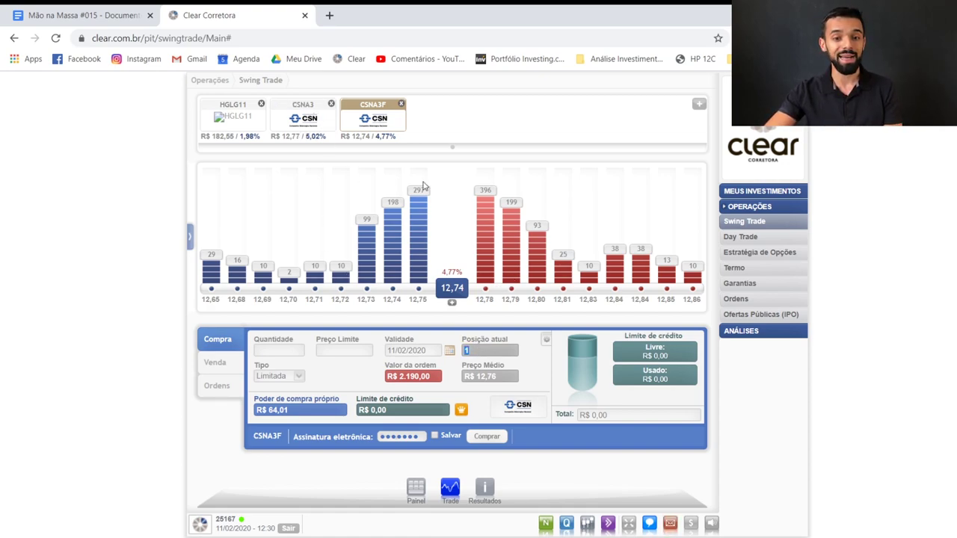
left_click(303, 112)
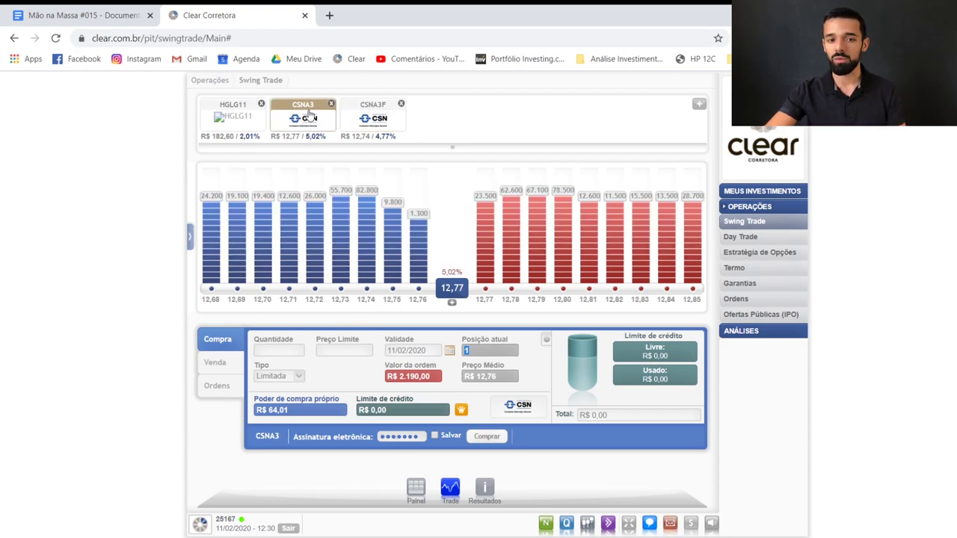
left_click(363, 118)
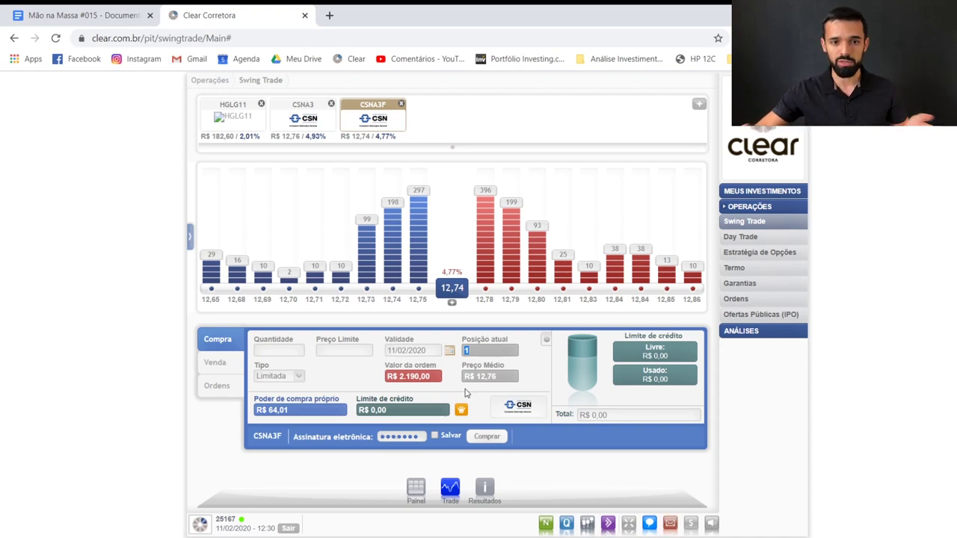
left_click(311, 104)
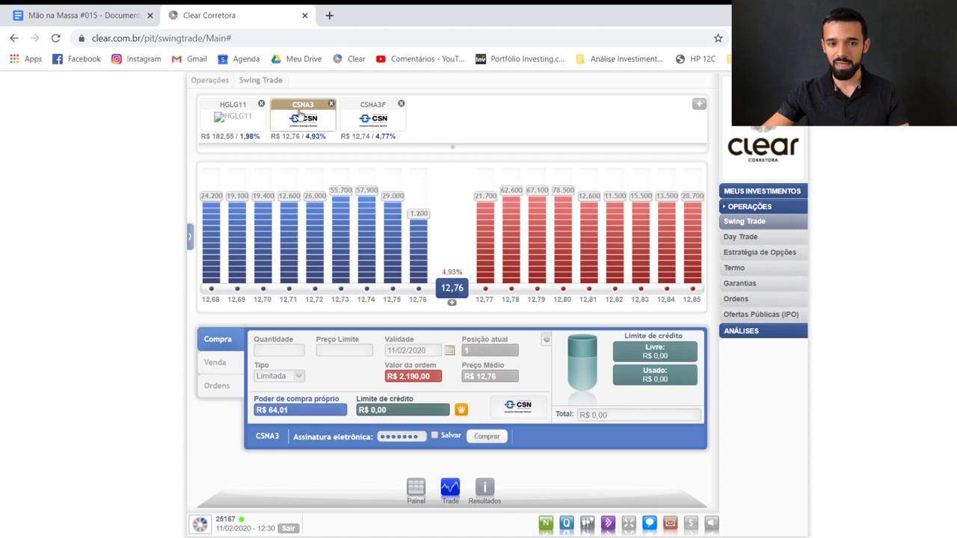
left_click(353, 127)
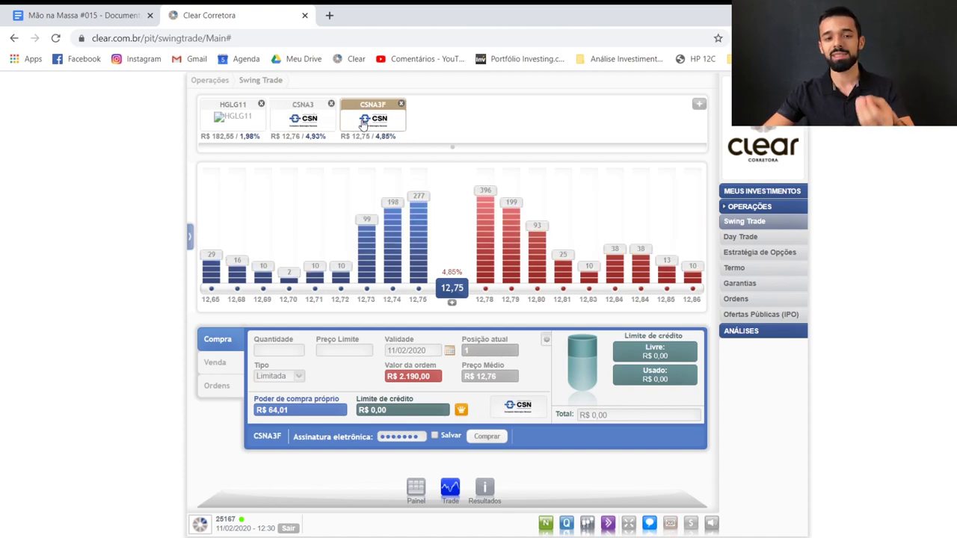
Step: Look at the HGLG11 order book with its sell and buy forms, and return to the CSNA3 buy form
left_click(232, 109)
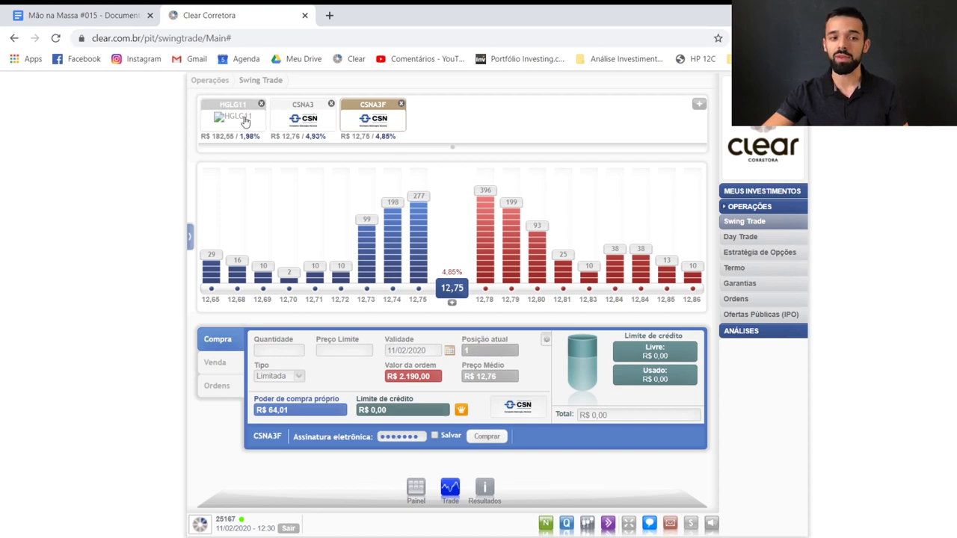
left_click(225, 369)
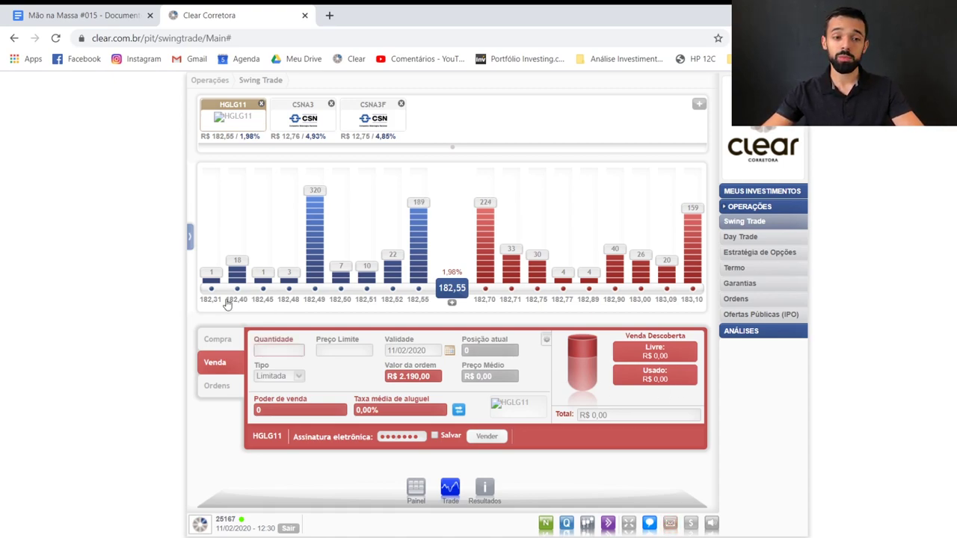
left_click(211, 340)
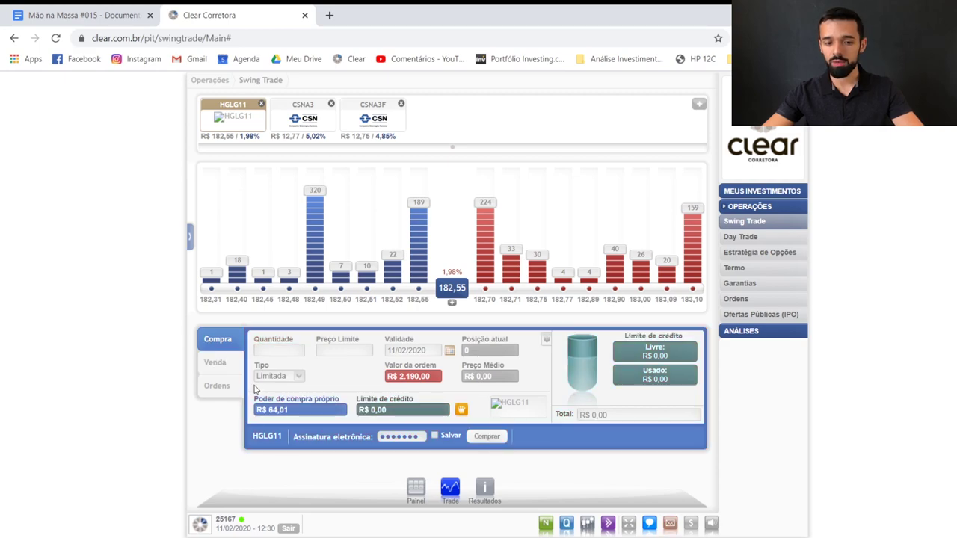
left_click(315, 112)
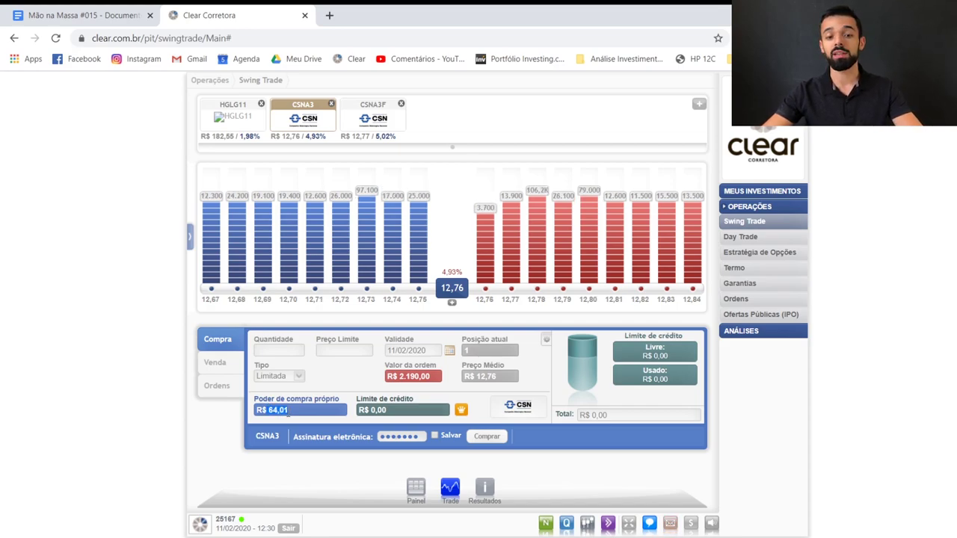
Step: Switch to the notes document and write "PERGUNTA: em qual AÇÃO ou FII tu tá pensando em investir" below the real estate fund notes
left_click(129, 409)
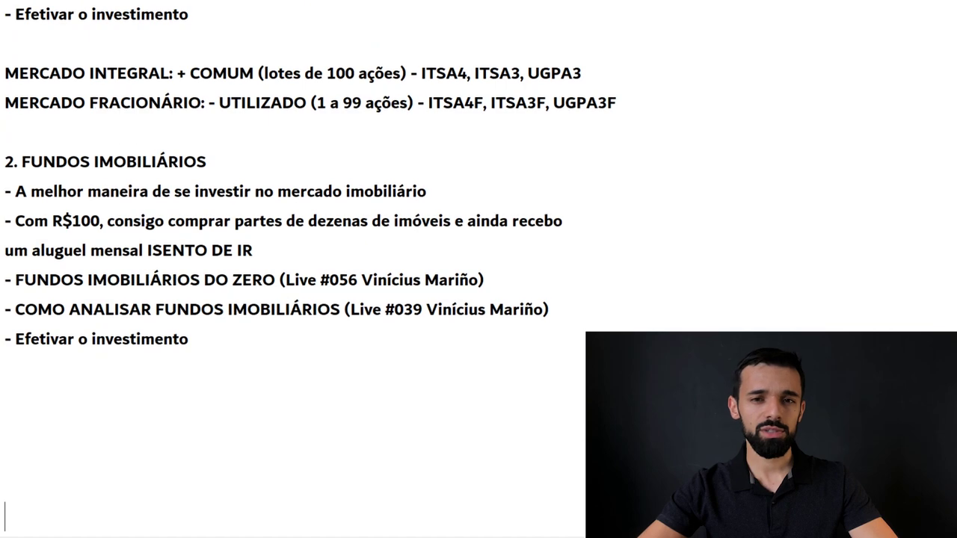
scroll(449, 269, "down", 3)
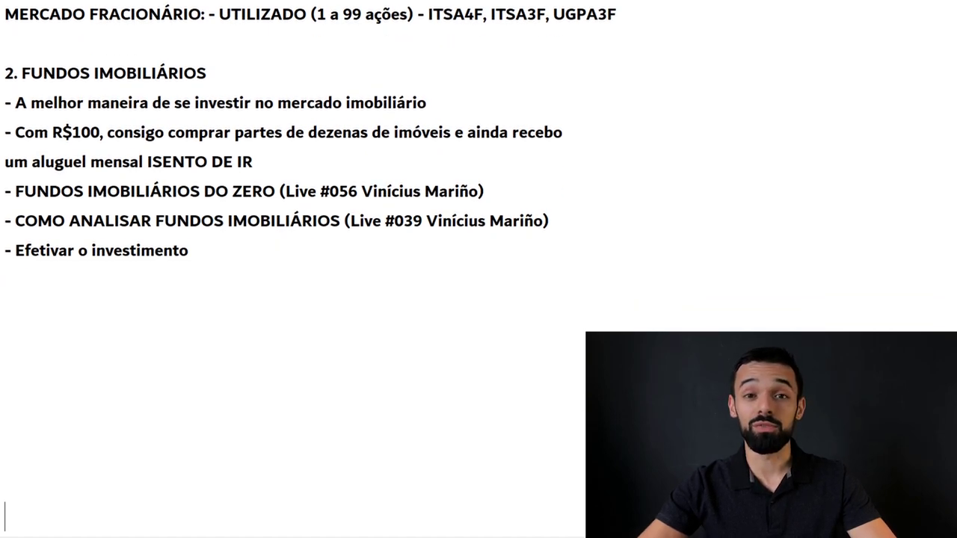
scroll(283, 101, "down", 4)
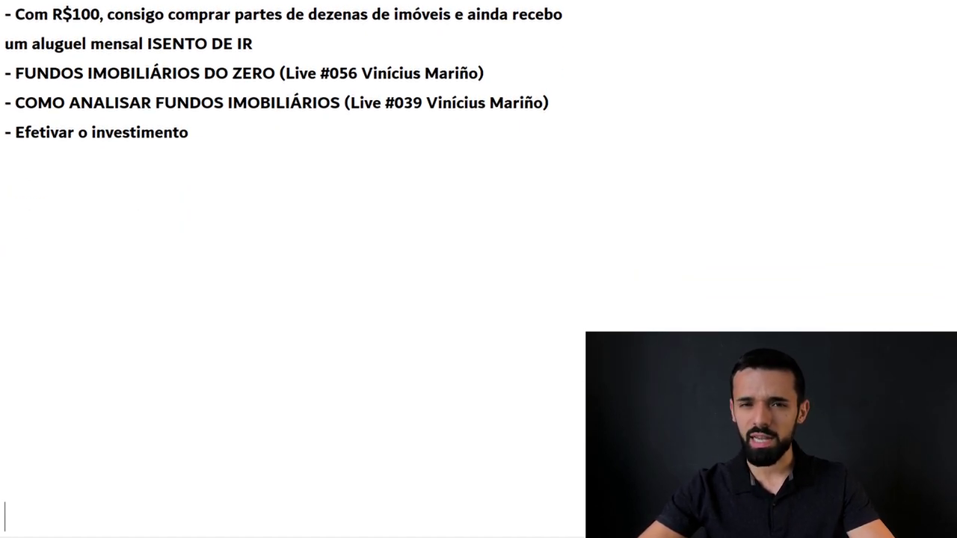
scroll(291, 150, "down", 1)
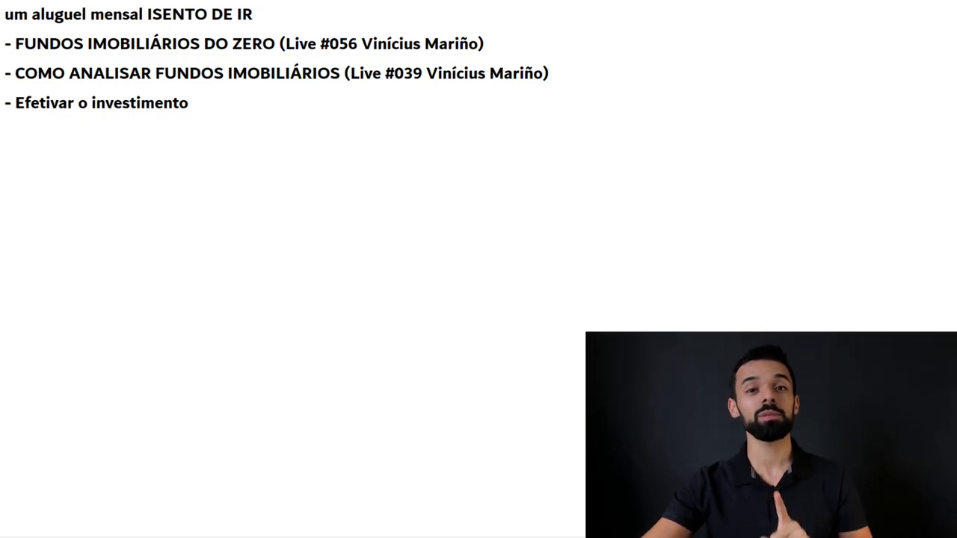
left_click(146, 194)
type("PERGUNTA:")
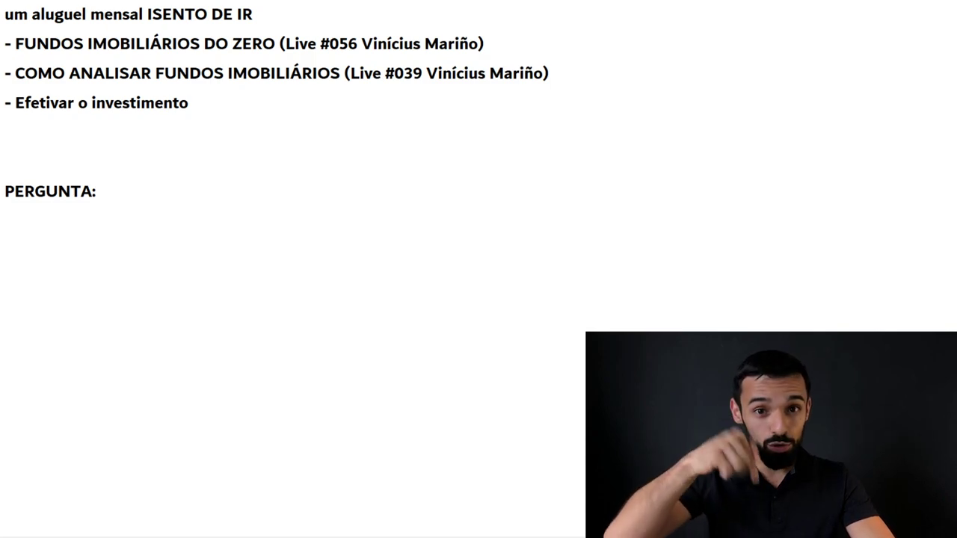
type(" em qual")
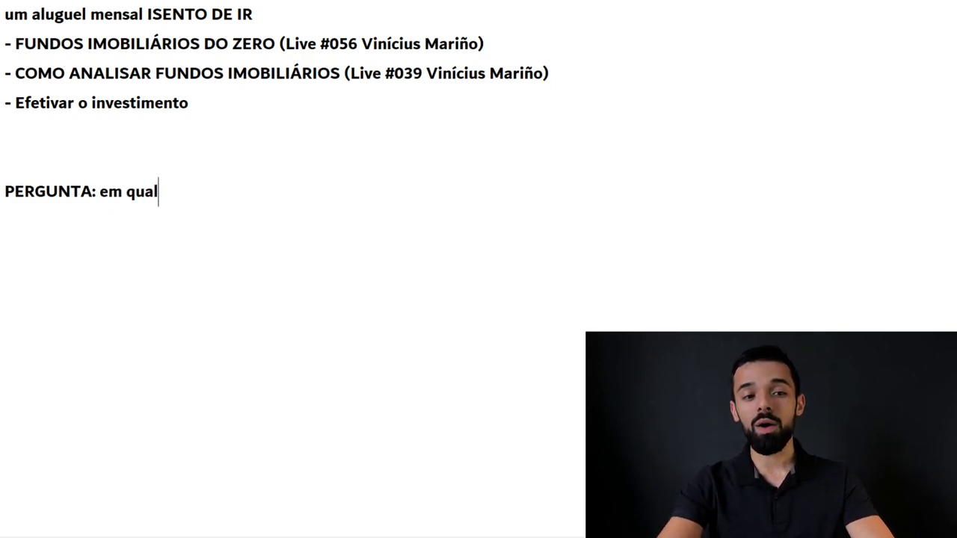
type(" aAÇÃO ou ")
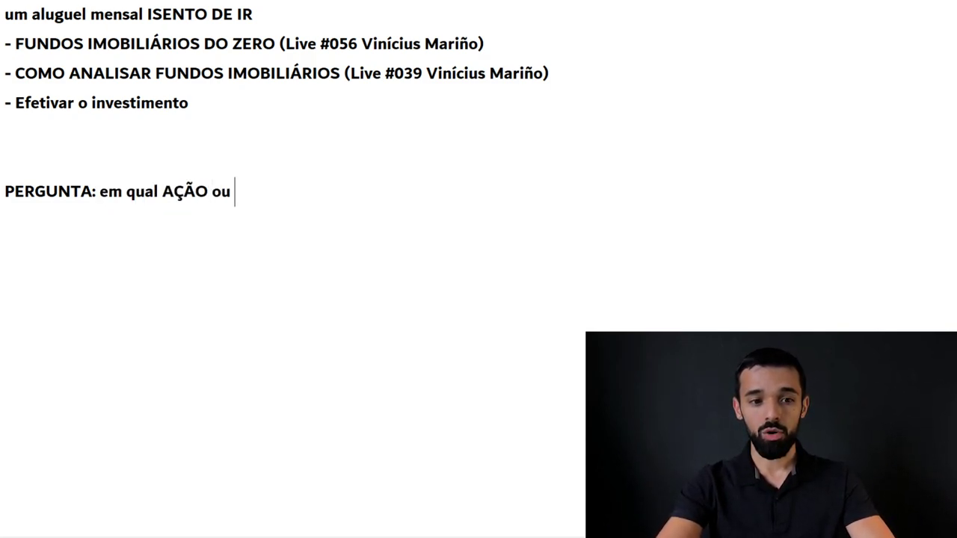
type("FII t")
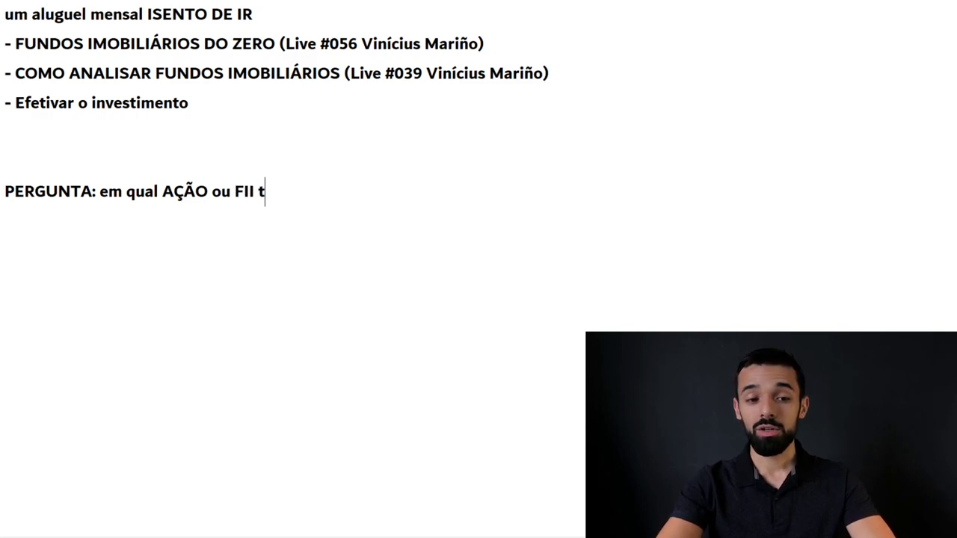
type("u tá pensando em investir ag")
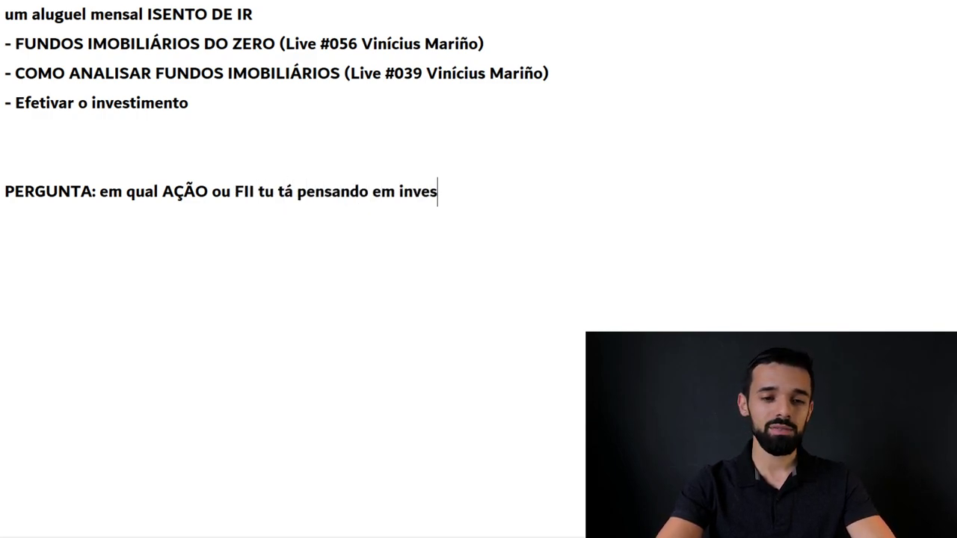